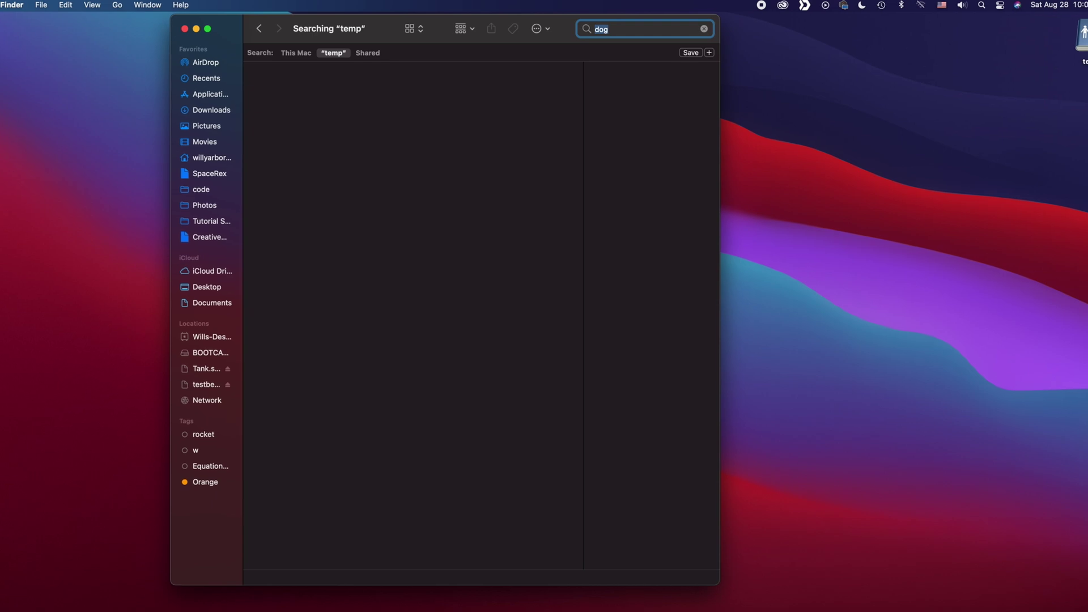
Step: Search the temp share for 'cat' instead of 'dog'
text(cat)
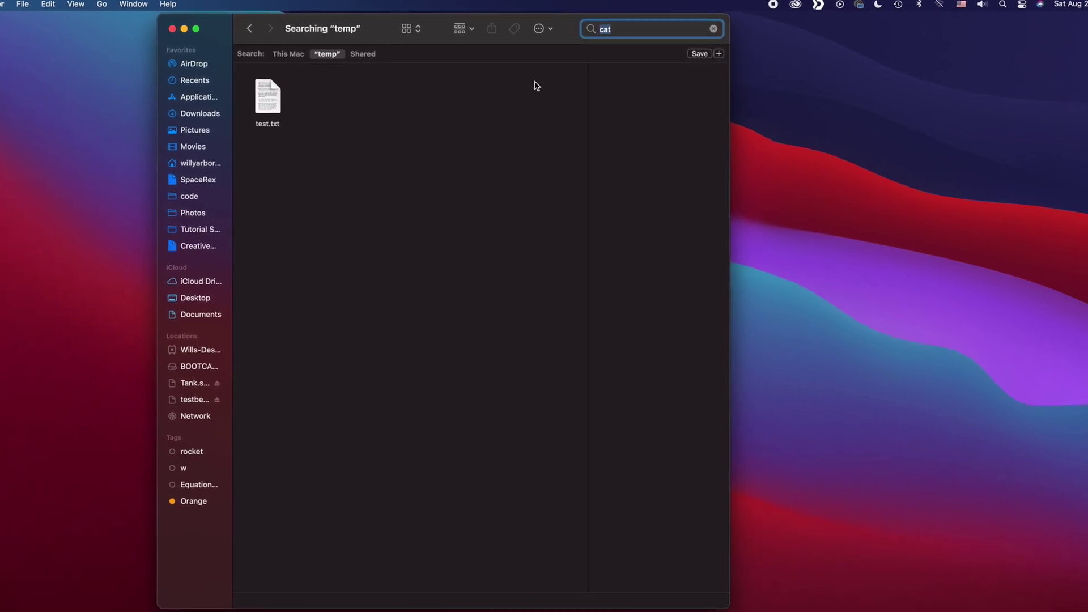
key(super+a)
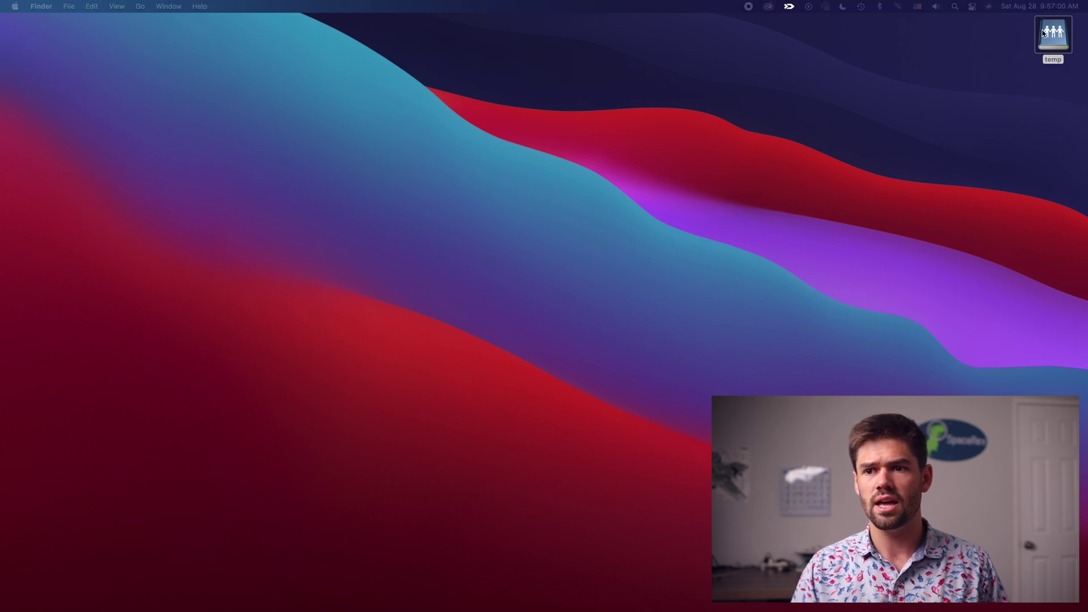
Step: Move the temp Finder window from the other display onto the main screen
drag(0, 42, 452, 41)
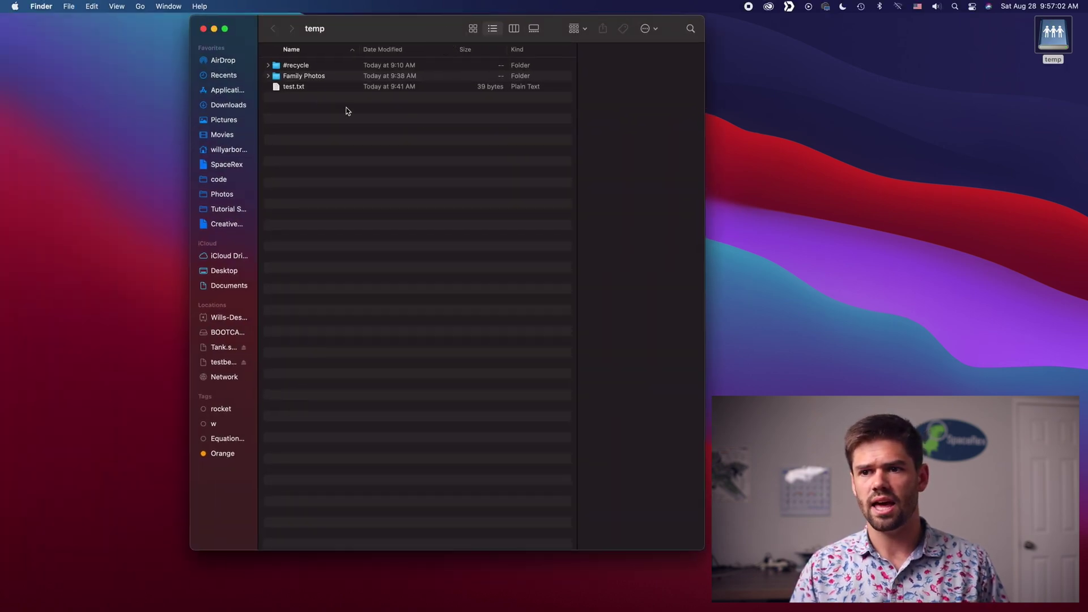
Step: Open test.txt in TextEdit to read its 'This is a cat' text, then close it
double_click(298, 89)
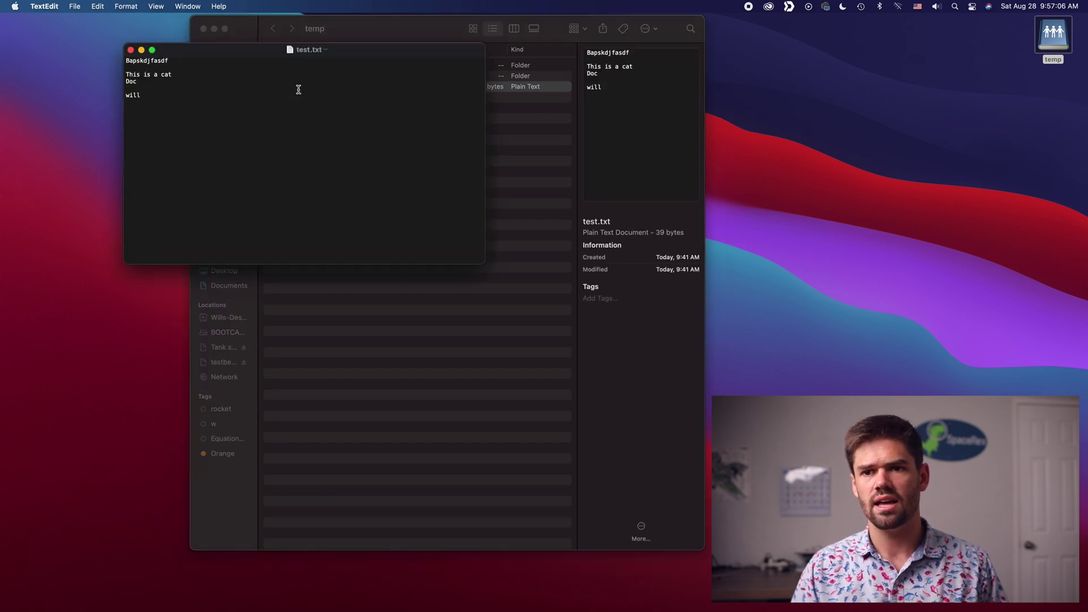
drag(240, 50, 620, 112)
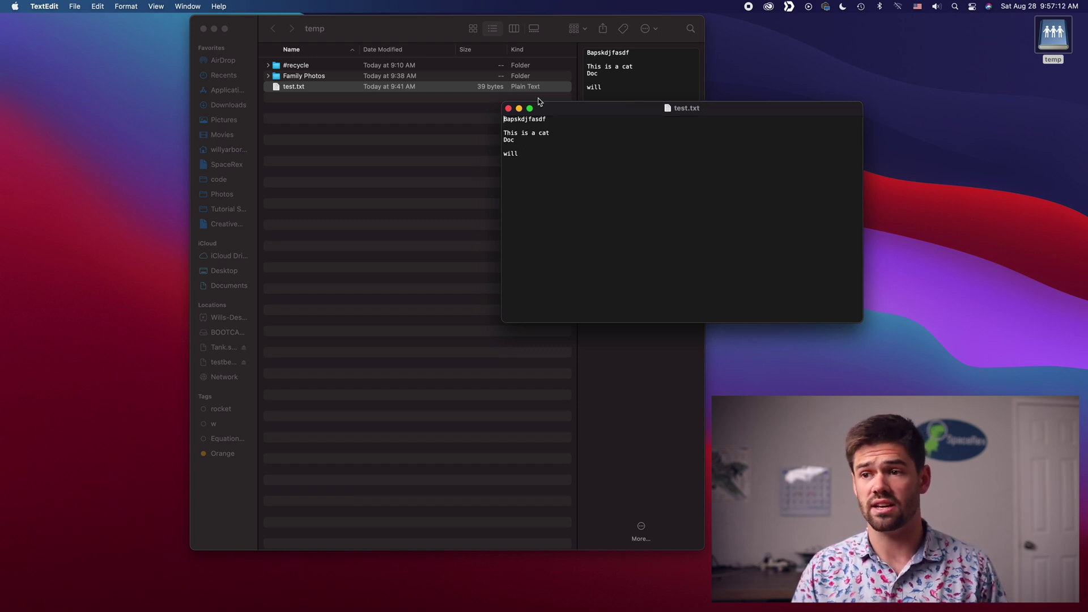
click(509, 108)
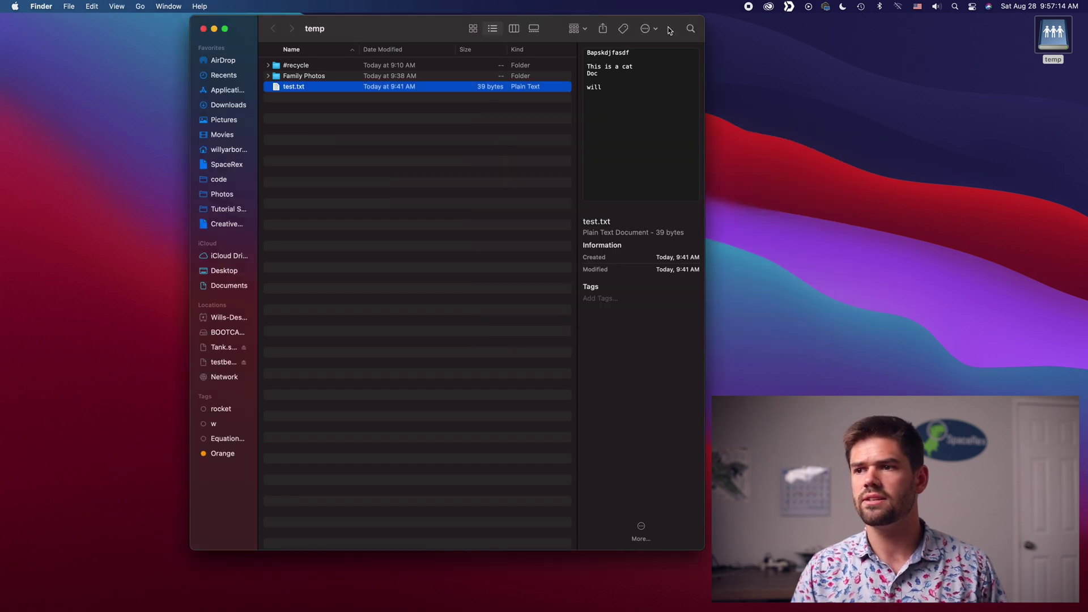
Step: Search the temp folder in Finder for 'test'
click(691, 30)
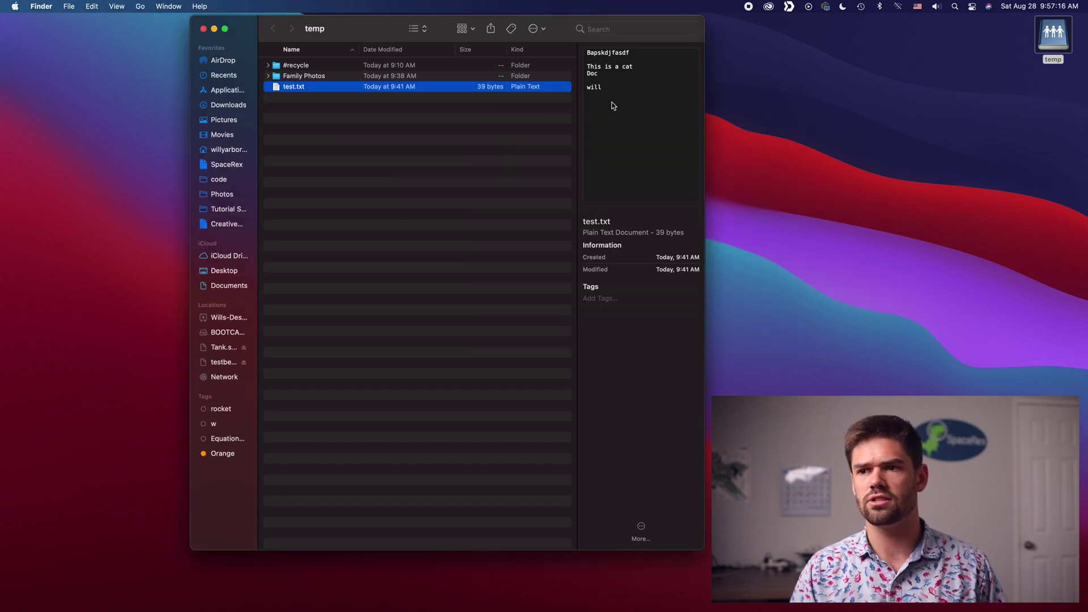
text(test)
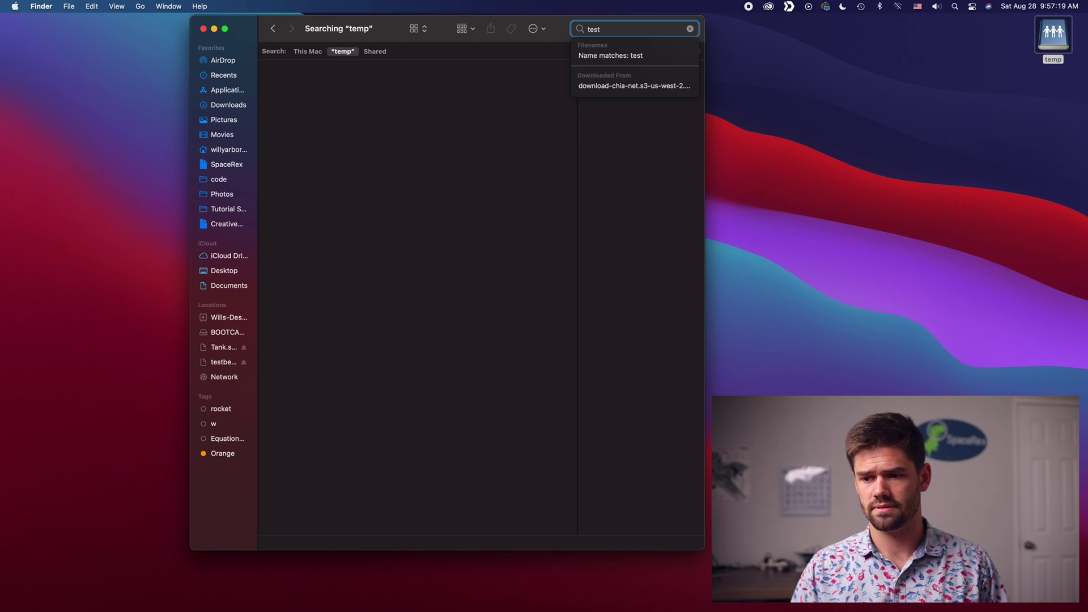
key(Return)
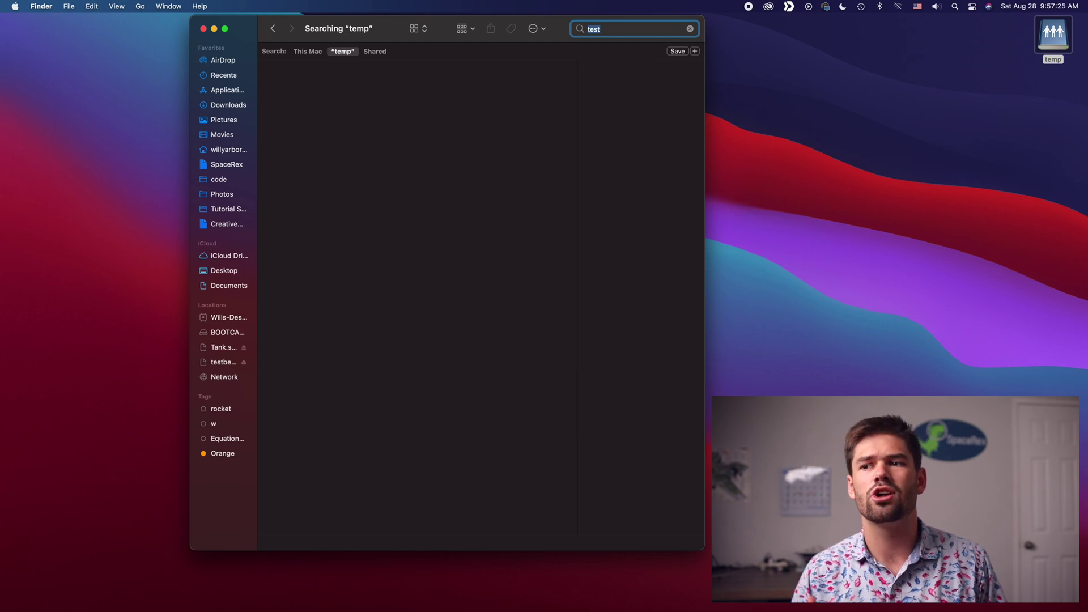
Step: Refine the query to 'test.txt', clear the empty search, and switch to the Synology web desktop
key(Right)
text(.txt)
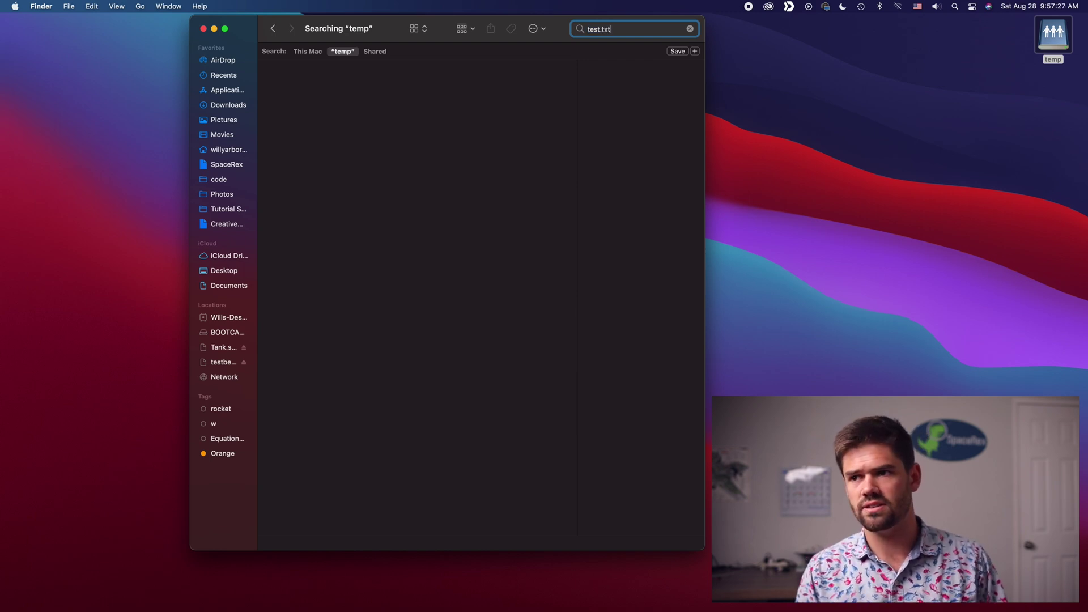
key(Return)
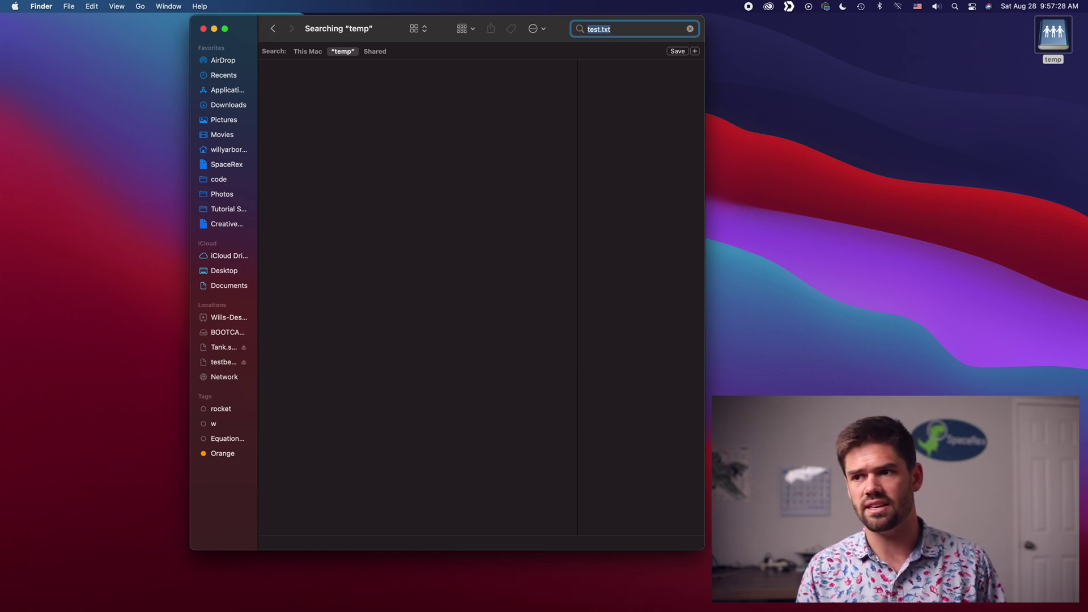
click(690, 29)
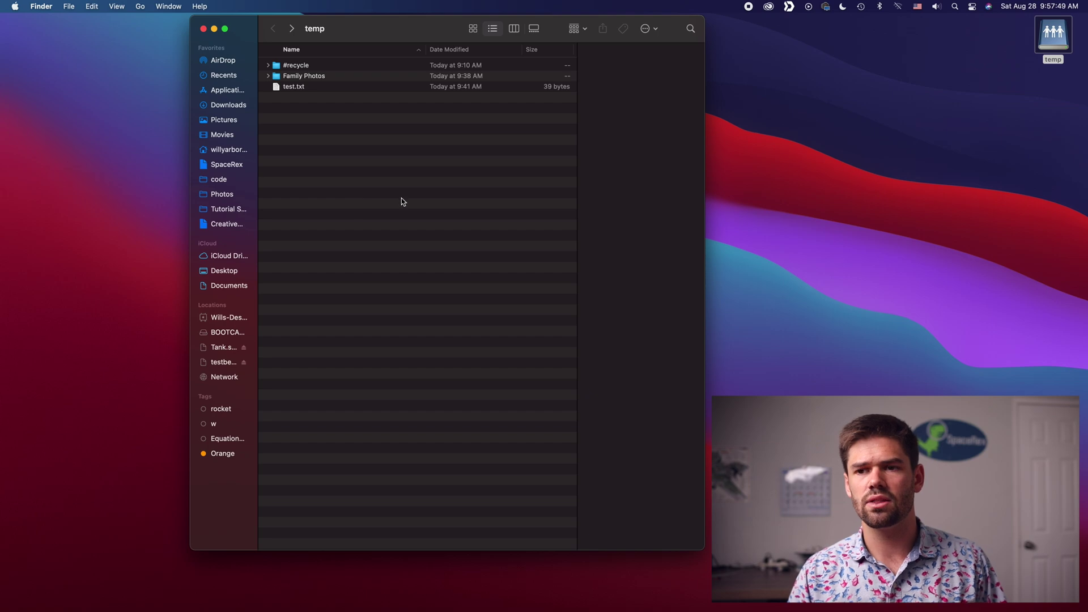
key(ctrl+Left)
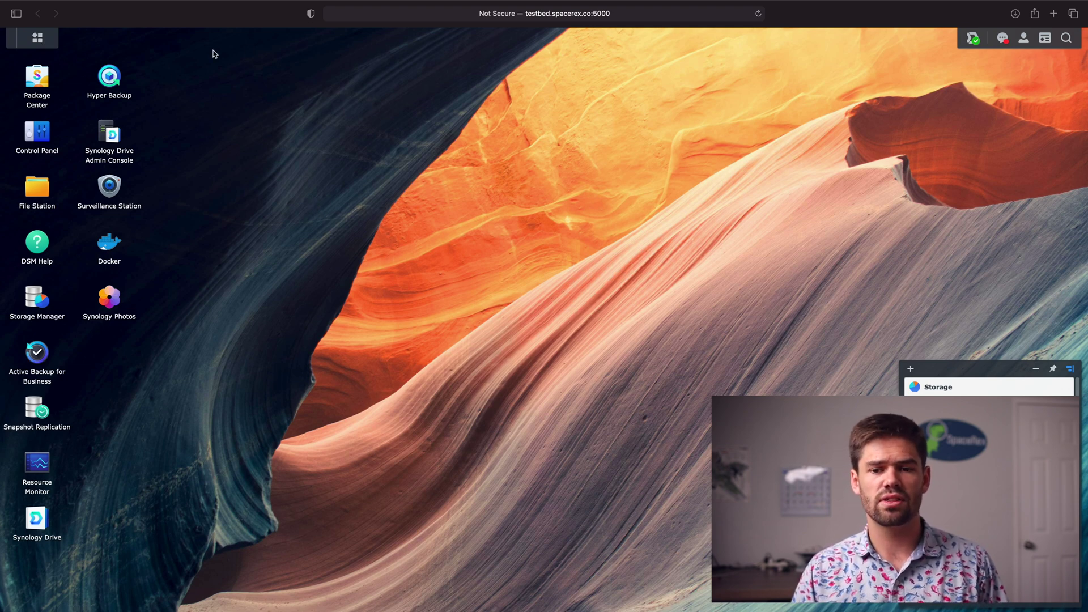
Step: Launch Universal Search from the DSM Main Menu and move its window to the right
click(48, 41)
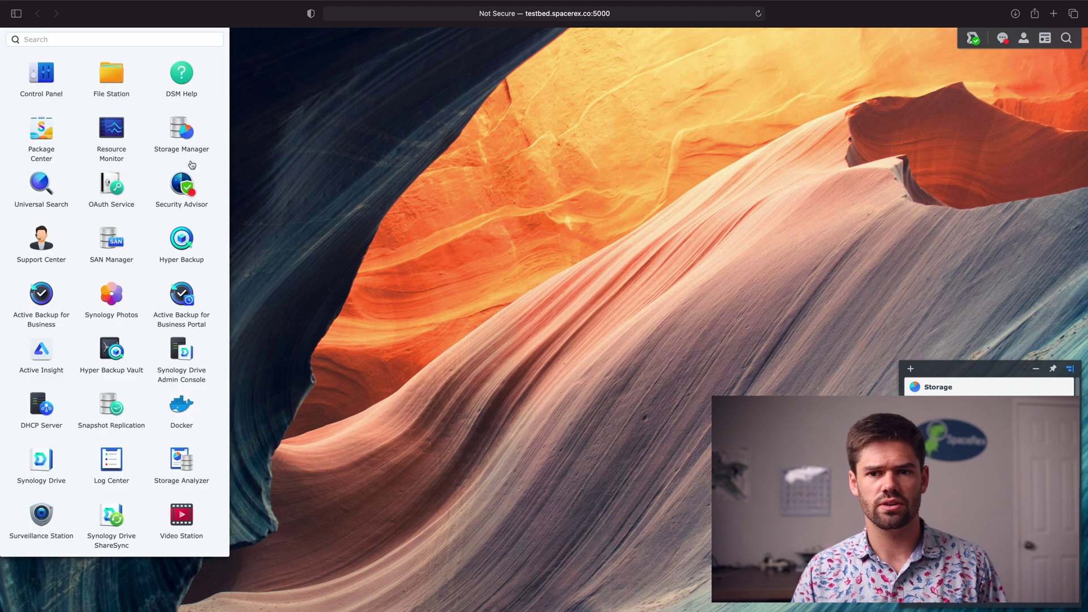
click(39, 183)
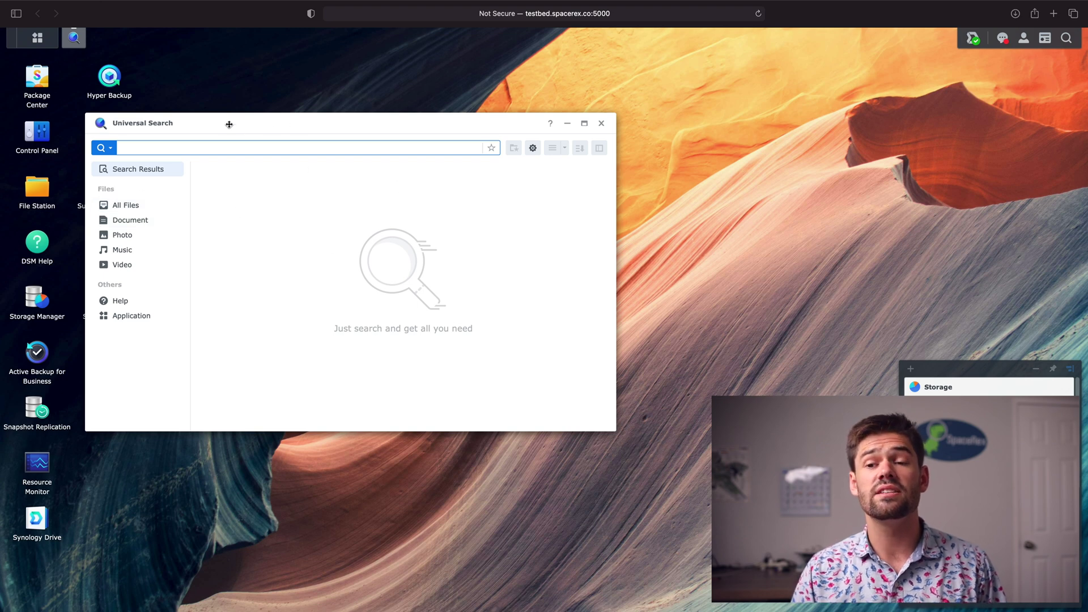
drag(229, 124, 363, 122)
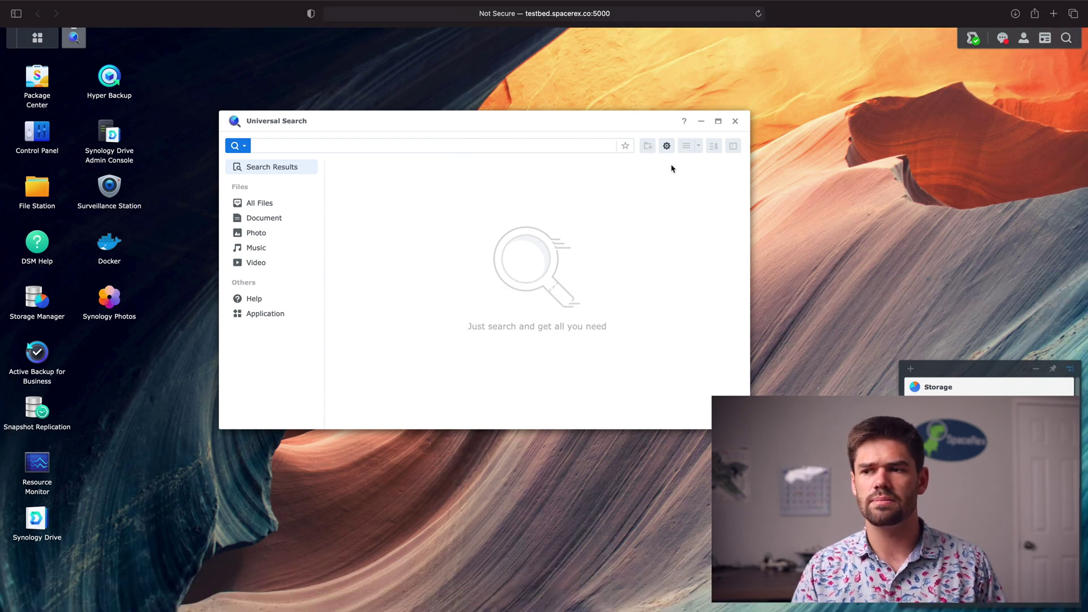
Step: In Universal Search preferences, create a new indexed folder and select the /temp shared folder
click(666, 147)
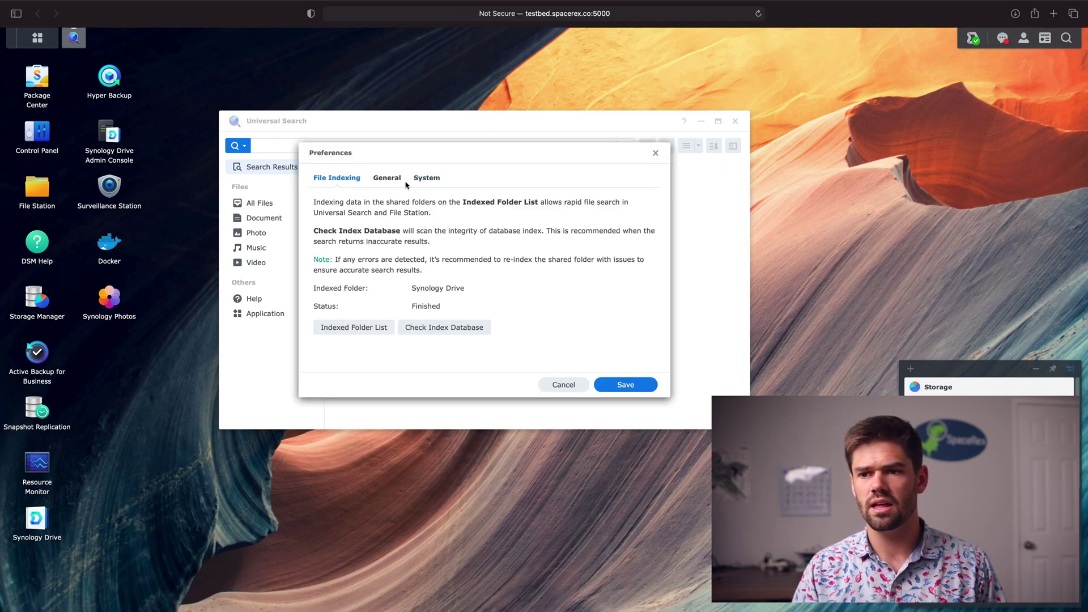
click(370, 331)
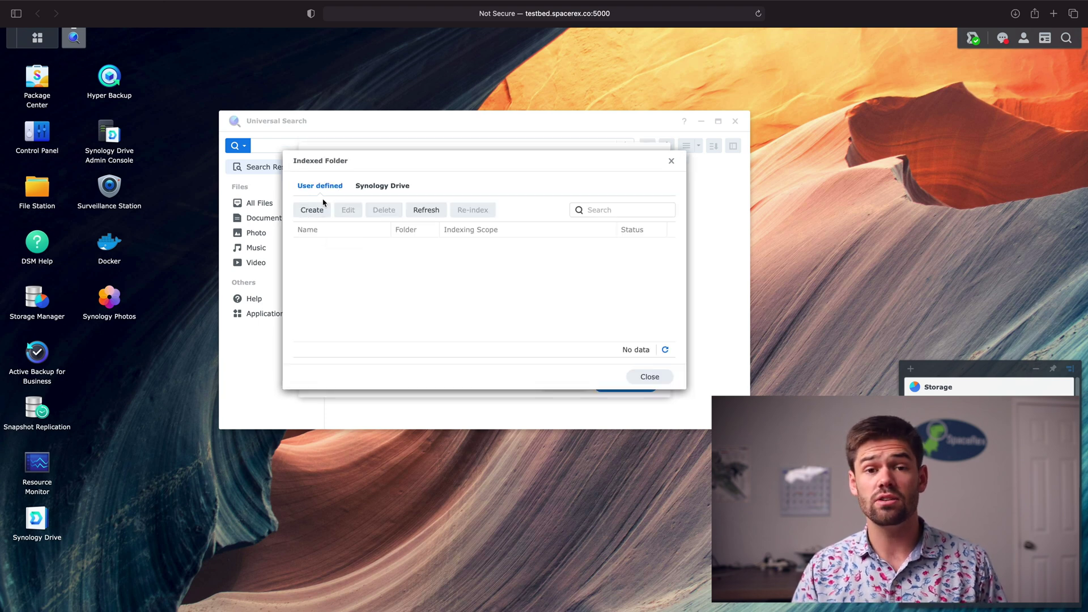
click(312, 210)
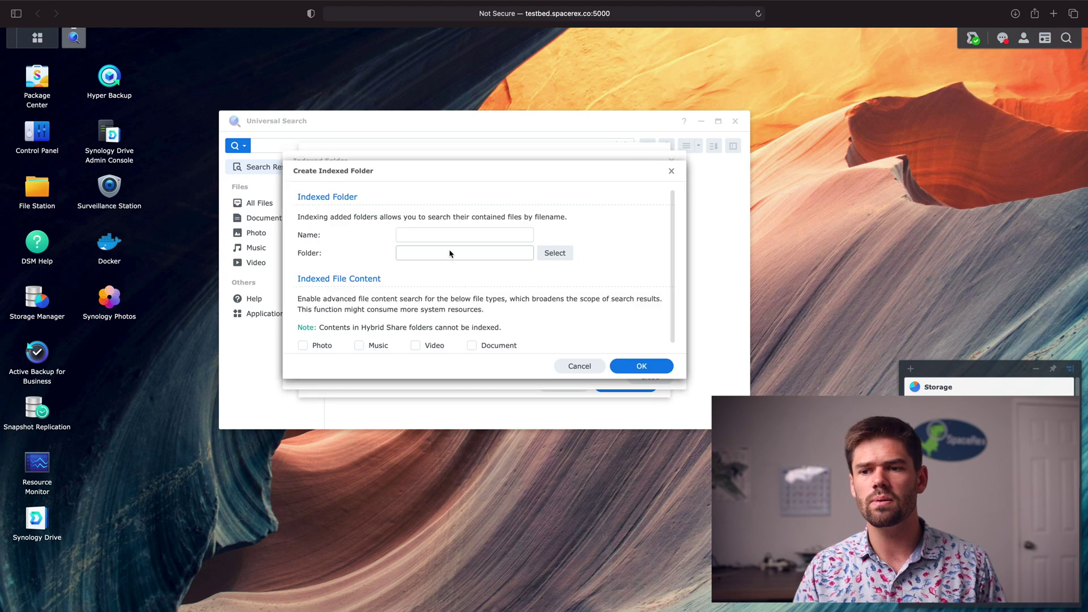
click(558, 255)
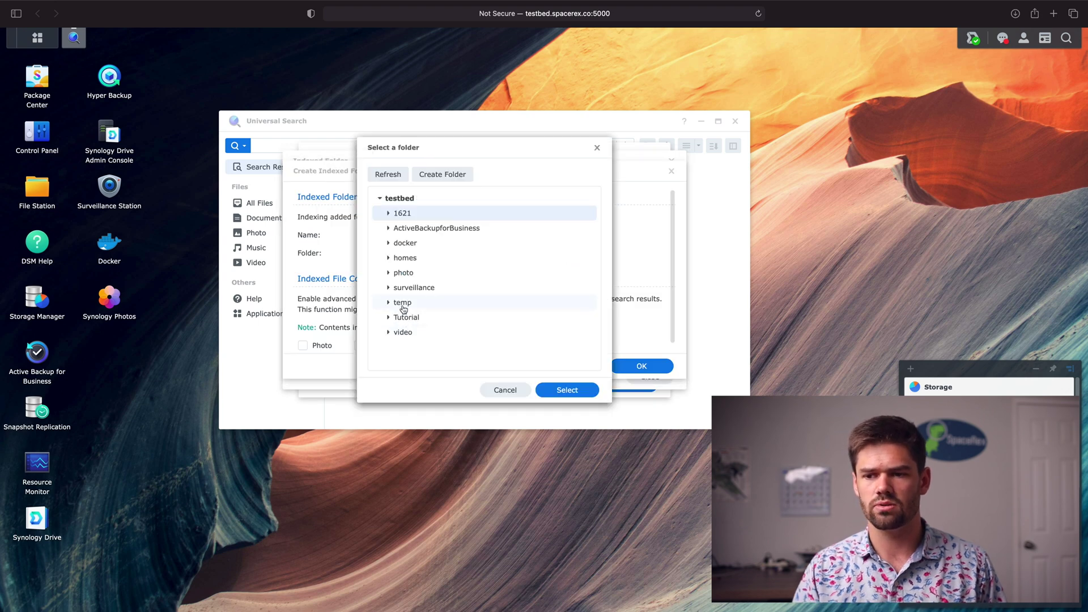
click(404, 304)
click(563, 392)
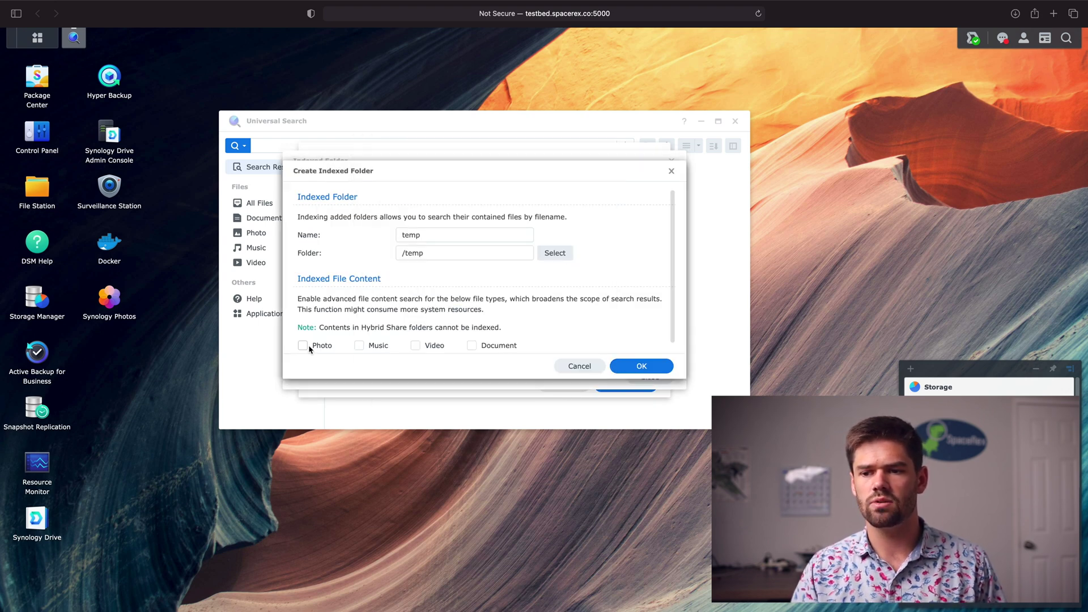
Step: Enable content indexing for Photo, Music, Video and Document, save, and check indexing progress
click(306, 346)
click(361, 345)
click(420, 344)
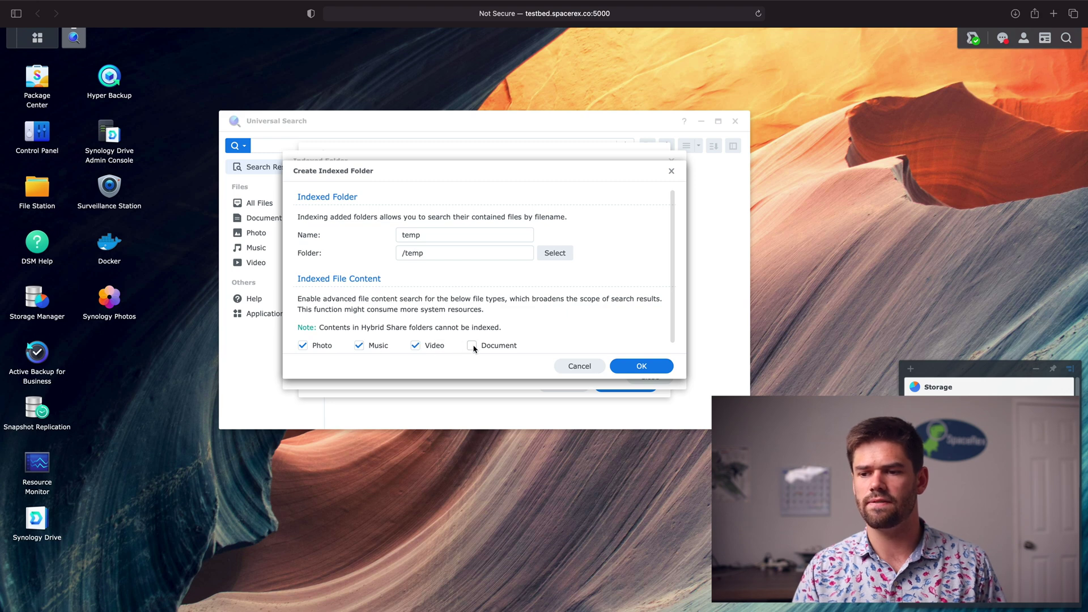
click(472, 345)
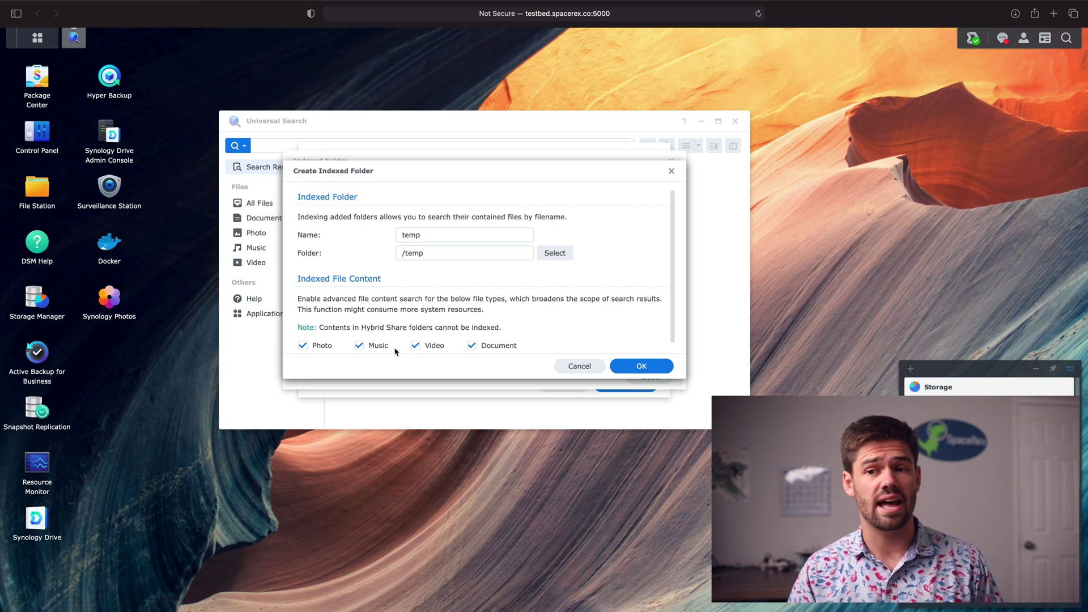
click(639, 366)
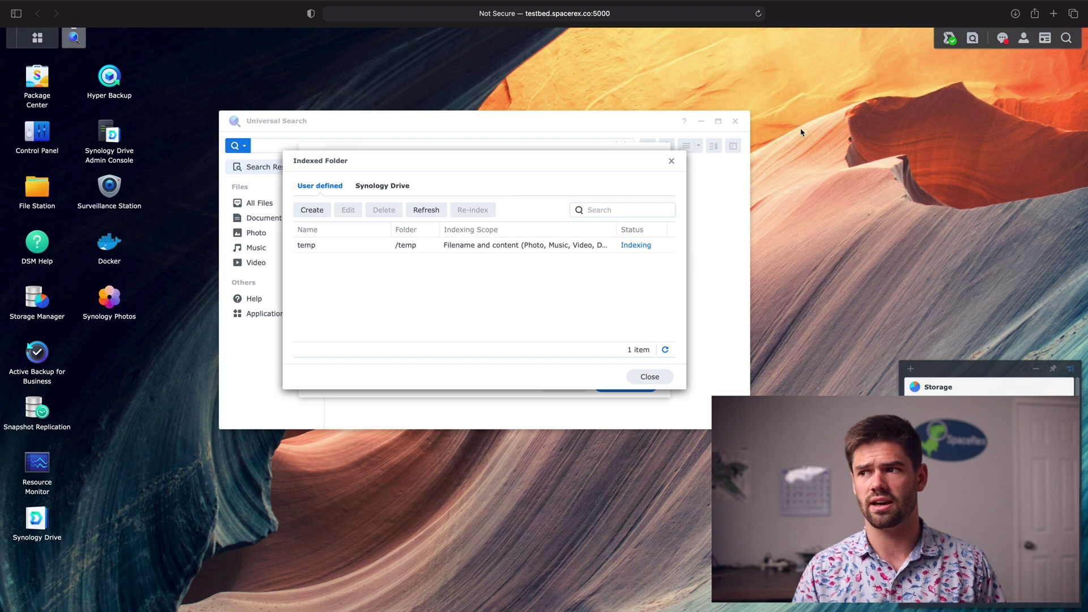
click(970, 40)
Step: Dismiss the indexing status, close the Indexed Folder list, save Preferences, then reopen them
click(970, 40)
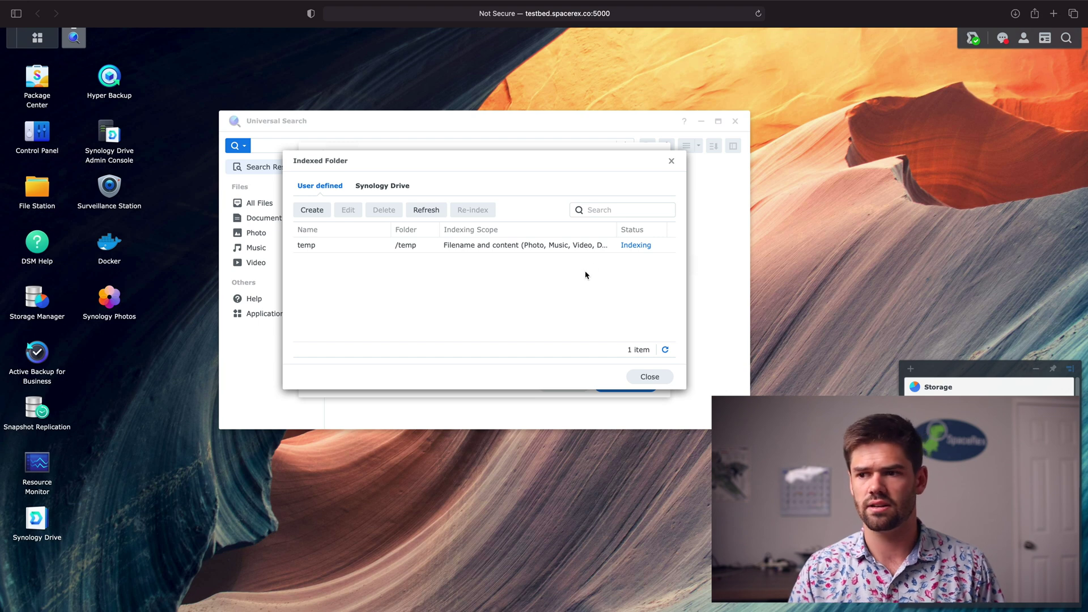
click(649, 377)
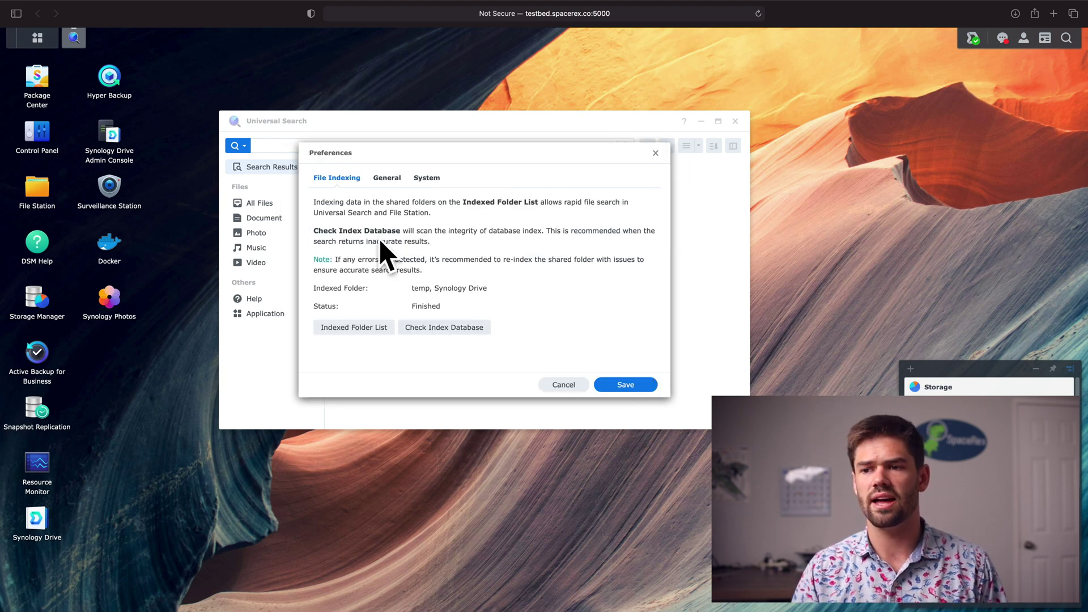
click(626, 385)
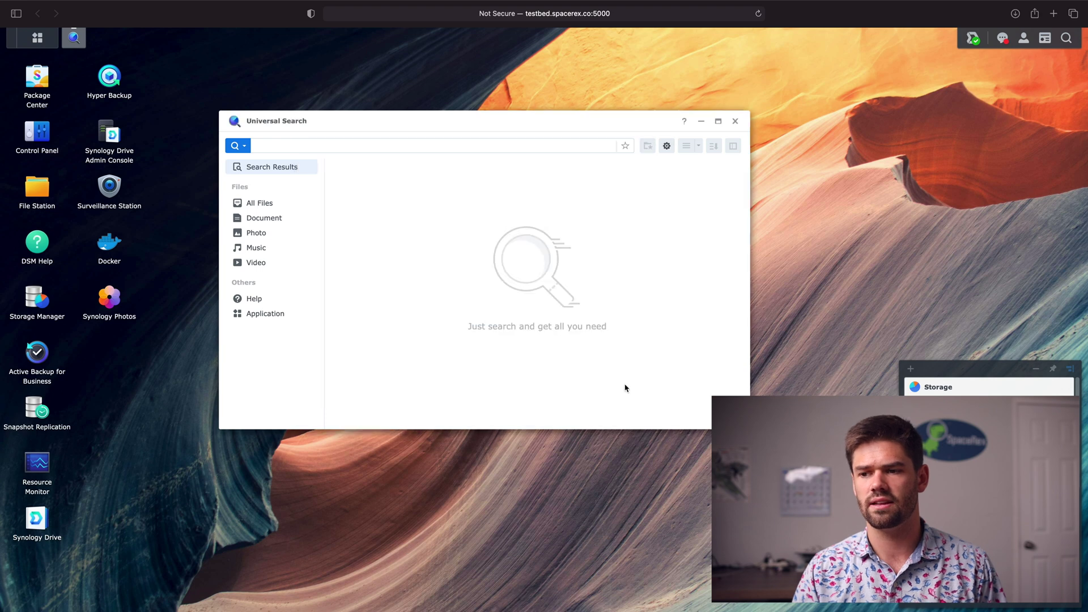
click(663, 146)
click(388, 177)
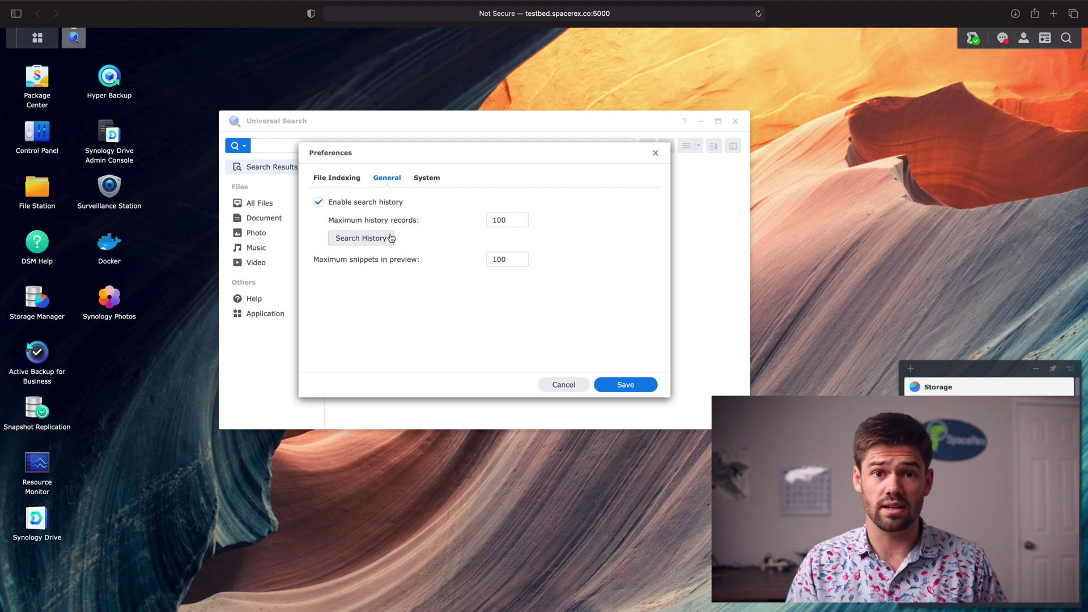
click(426, 178)
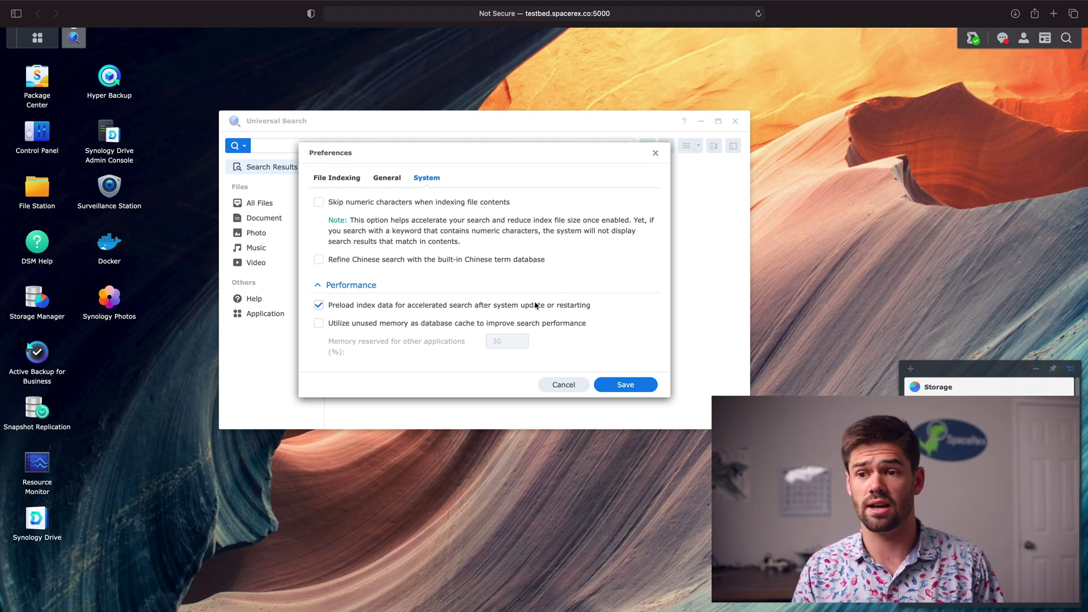
click(640, 390)
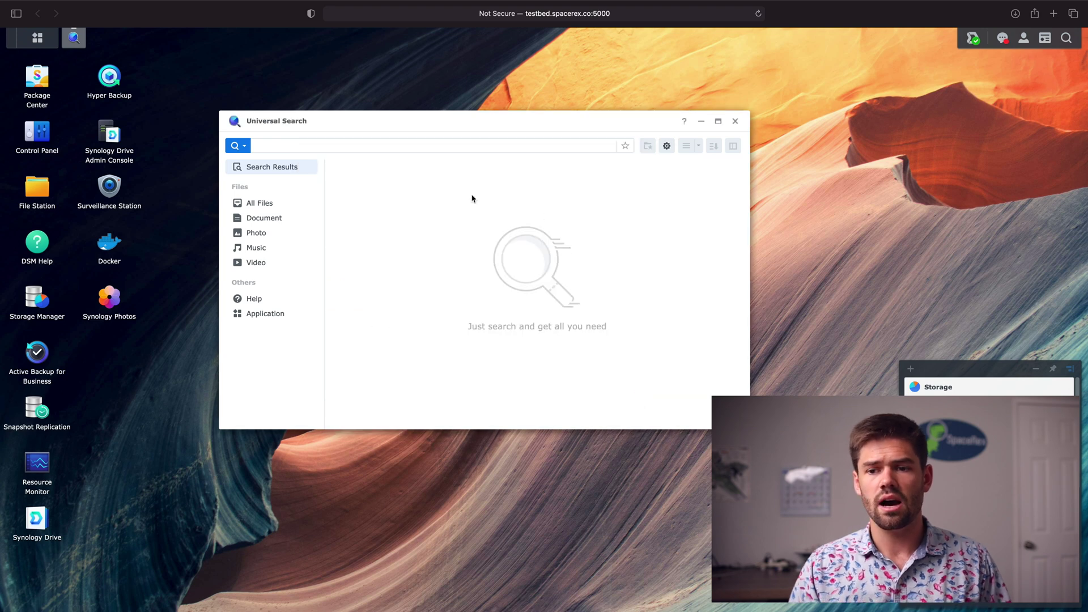
click(295, 145)
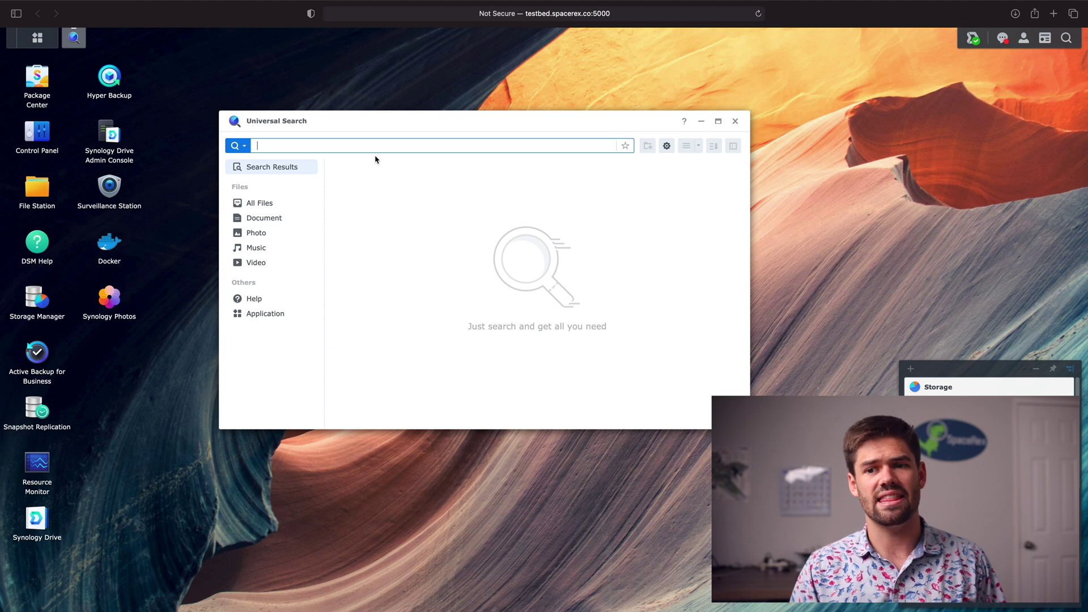
Step: Search for 'cat', preview the matching test.txt from /temp, then clear the query
text(cat)
key(Return)
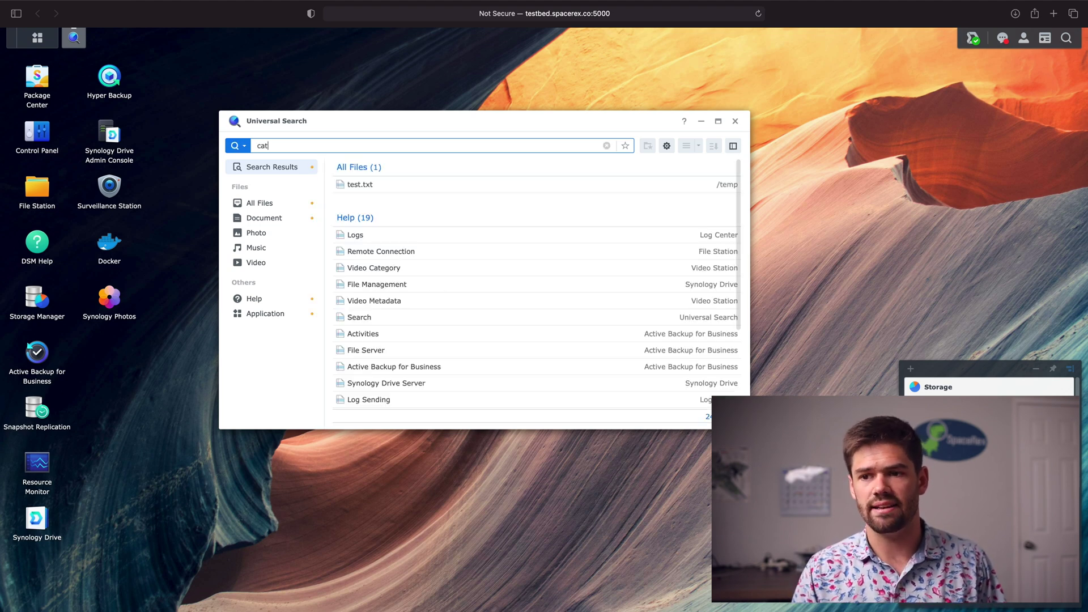
click(400, 190)
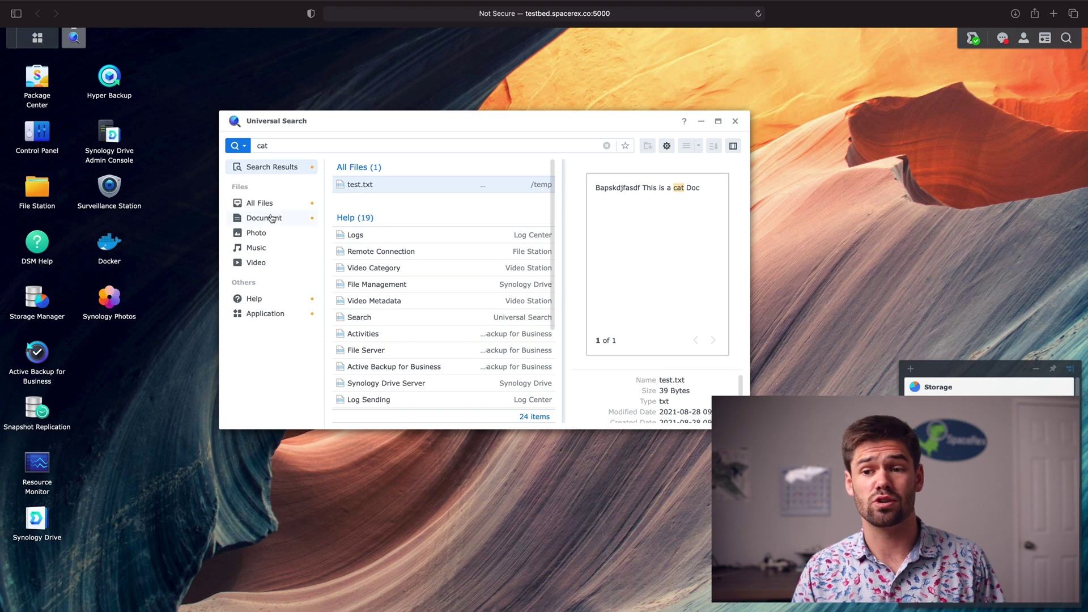
click(342, 144)
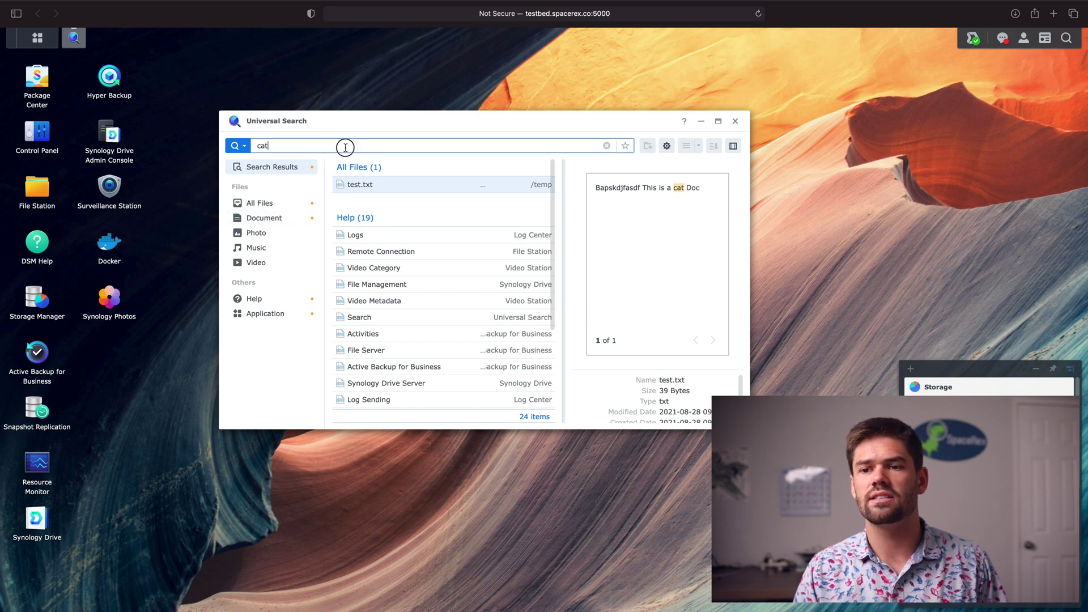
double_click(345, 148)
key(BackSpace)
Step: Run an Advanced Search with the condition ISO = 100, returning 21 photos
click(242, 146)
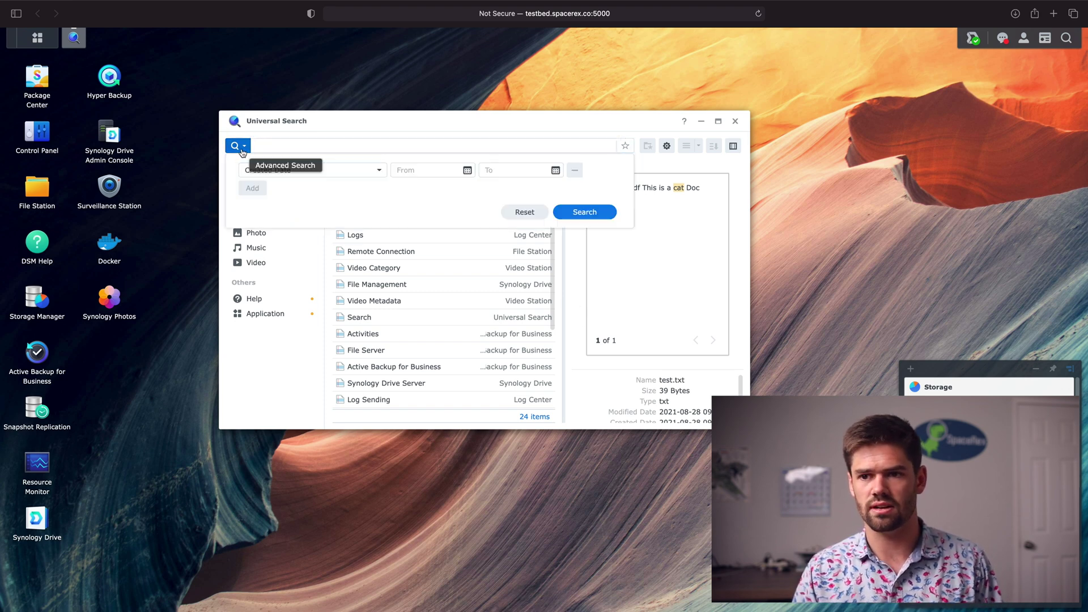
click(377, 171)
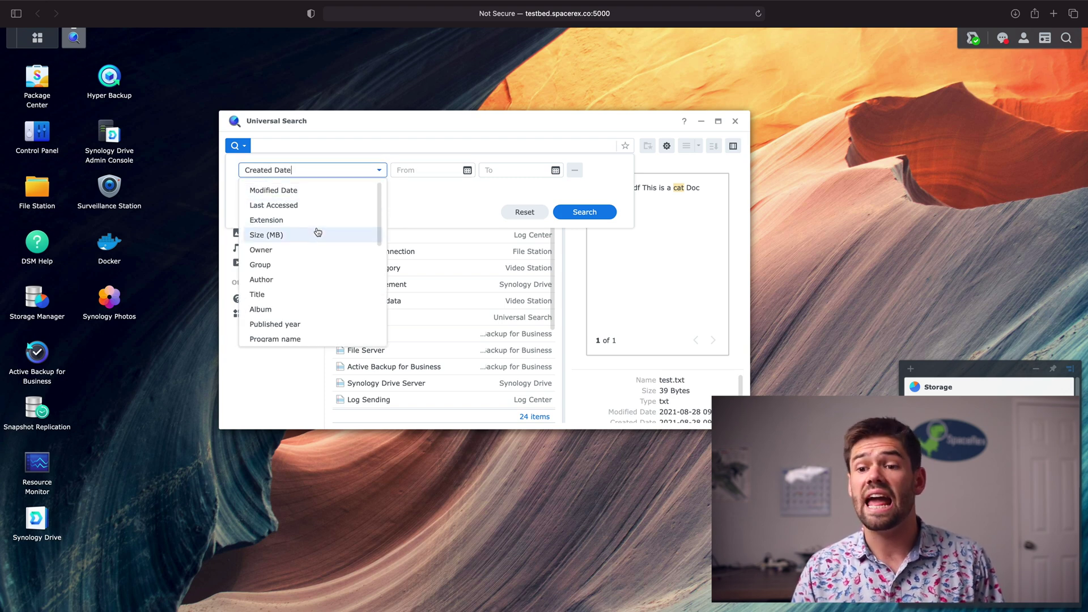
scroll(317, 235, down, 3)
scroll(317, 236, down, 7)
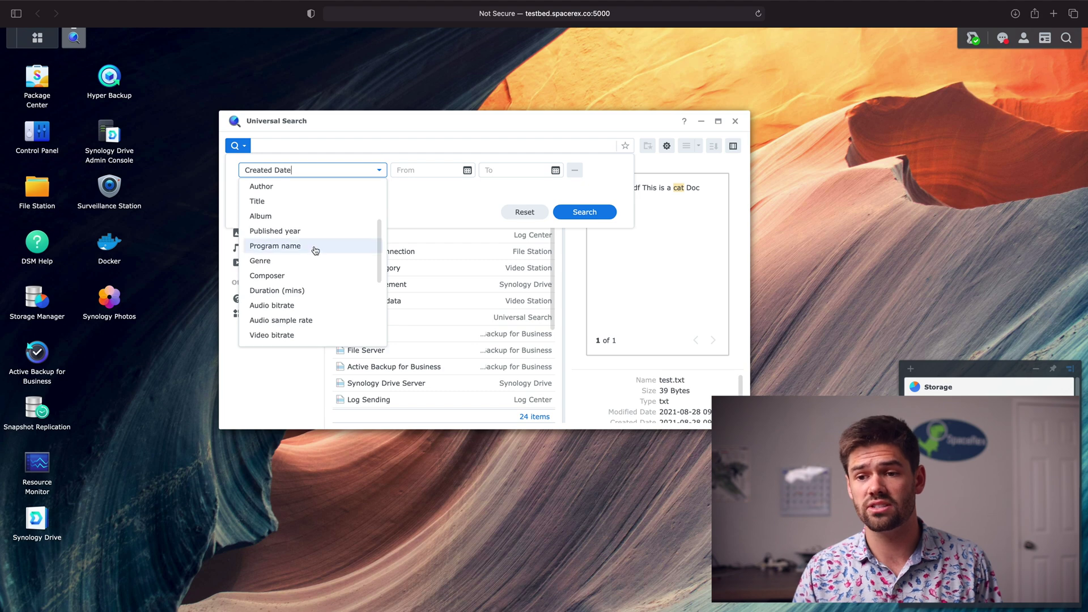
scroll(315, 251, down, 5)
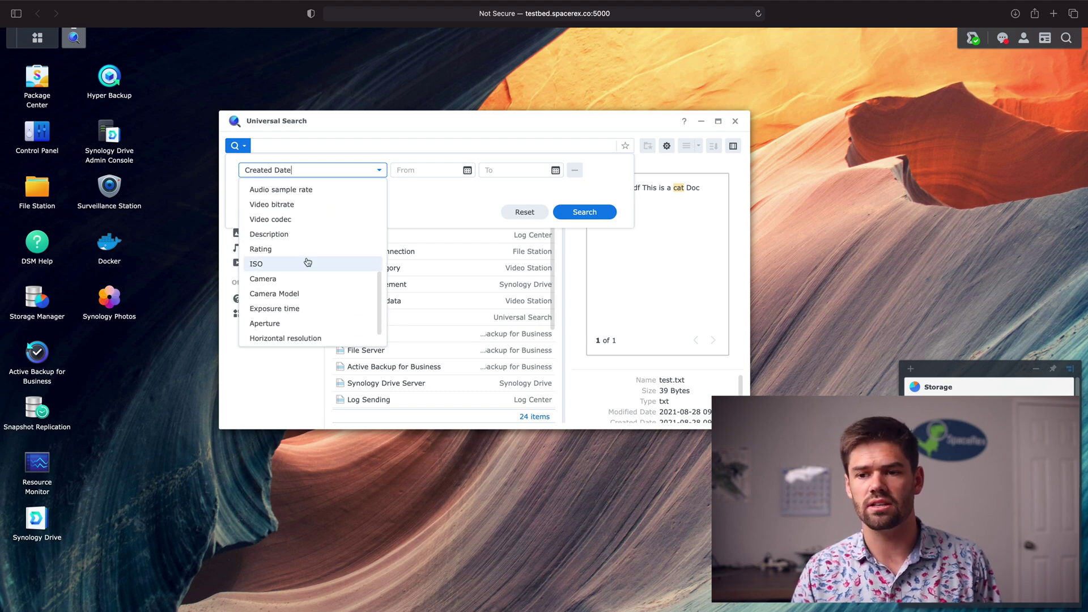
click(306, 264)
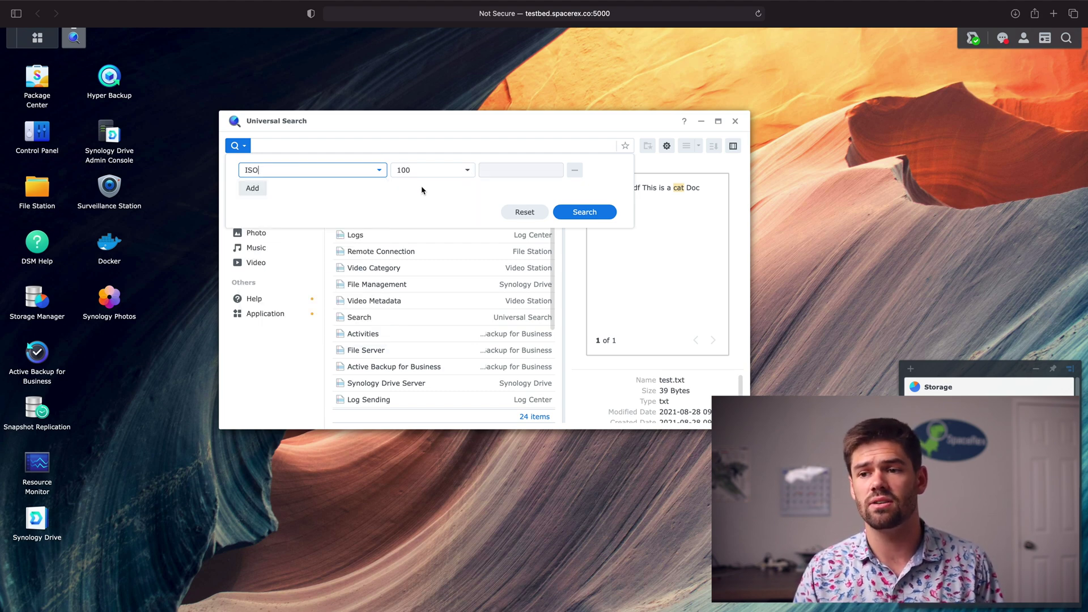
click(468, 171)
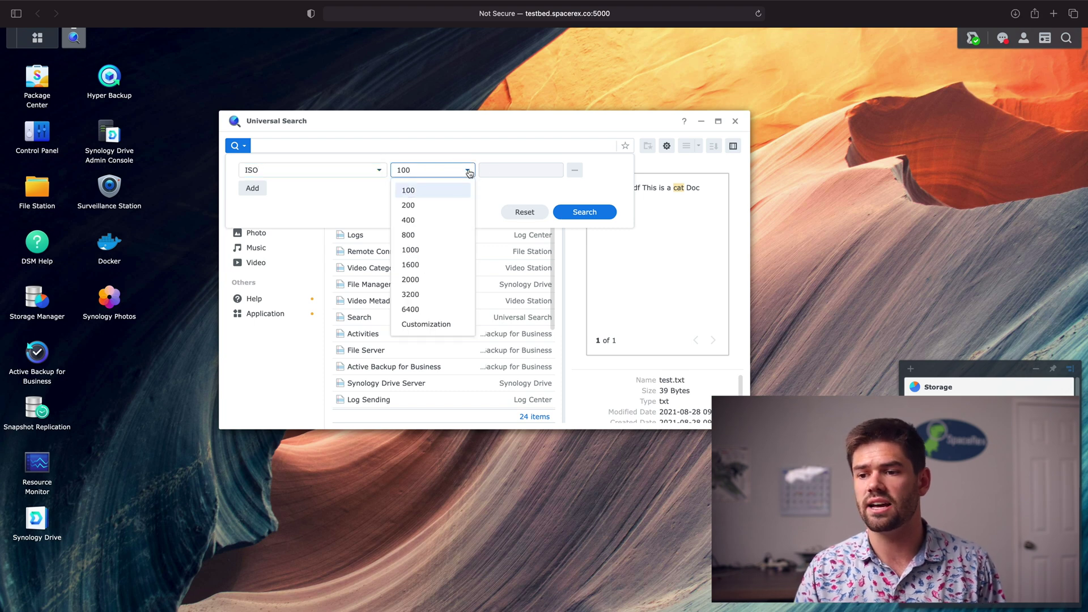
click(468, 190)
click(584, 212)
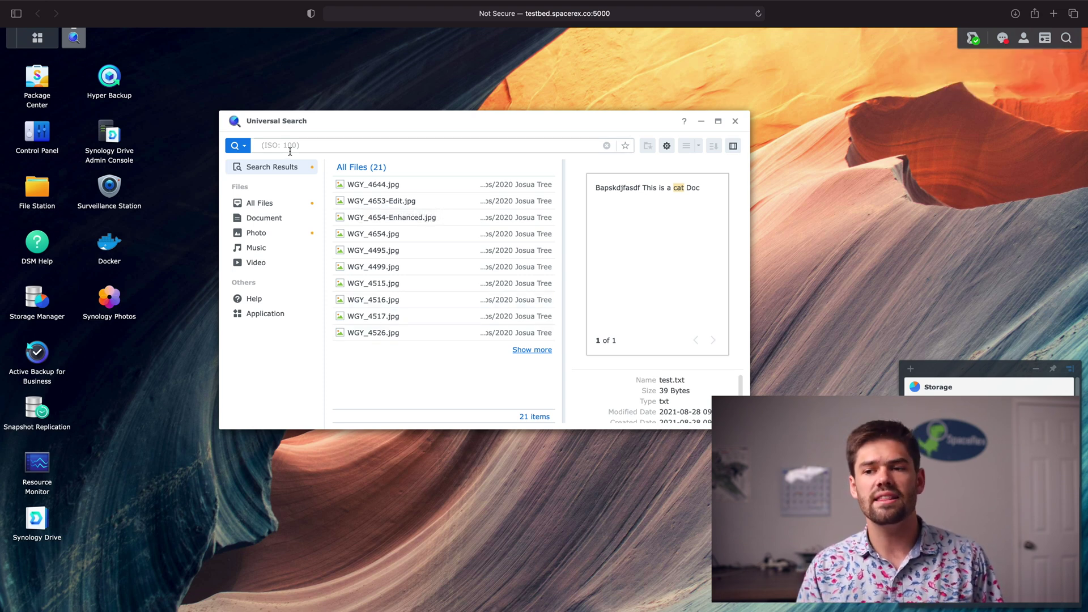
Step: Add a Created Date condition, remove the ISO condition, and close Advanced Search and Universal Search
click(242, 147)
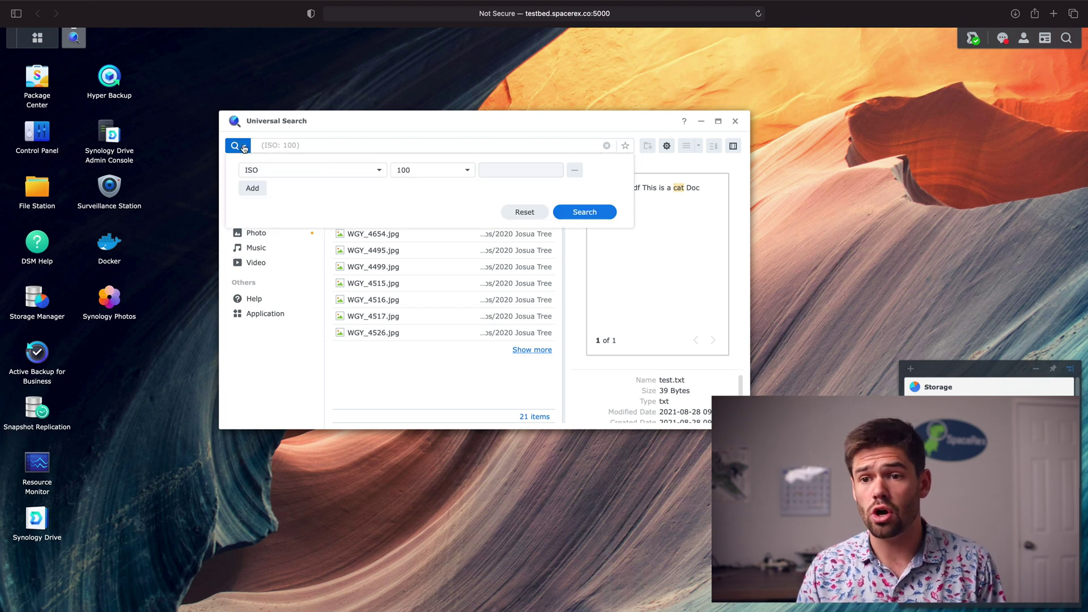
click(252, 188)
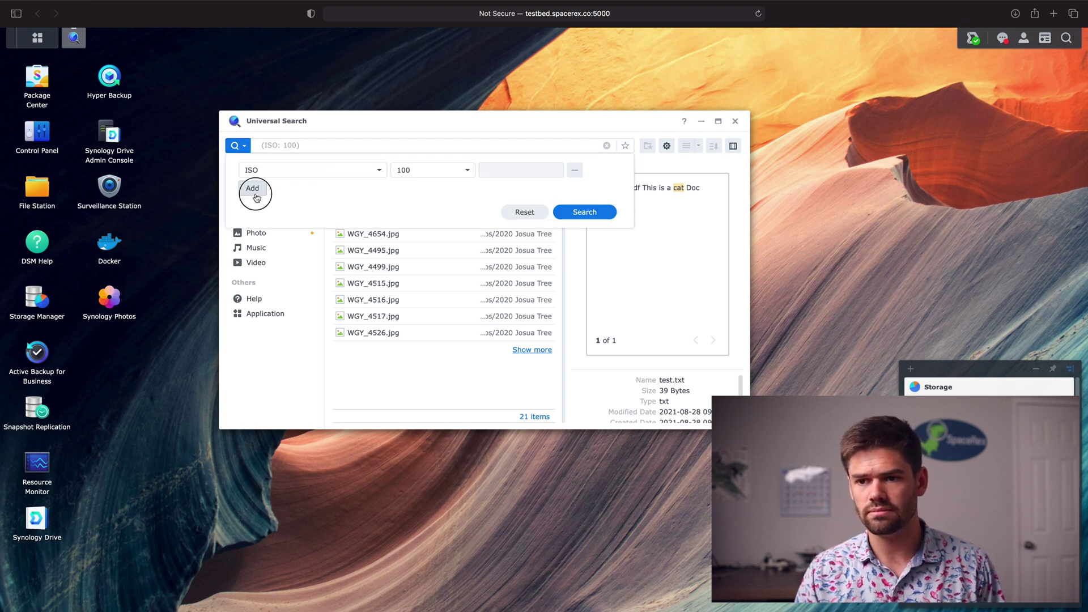
click(370, 191)
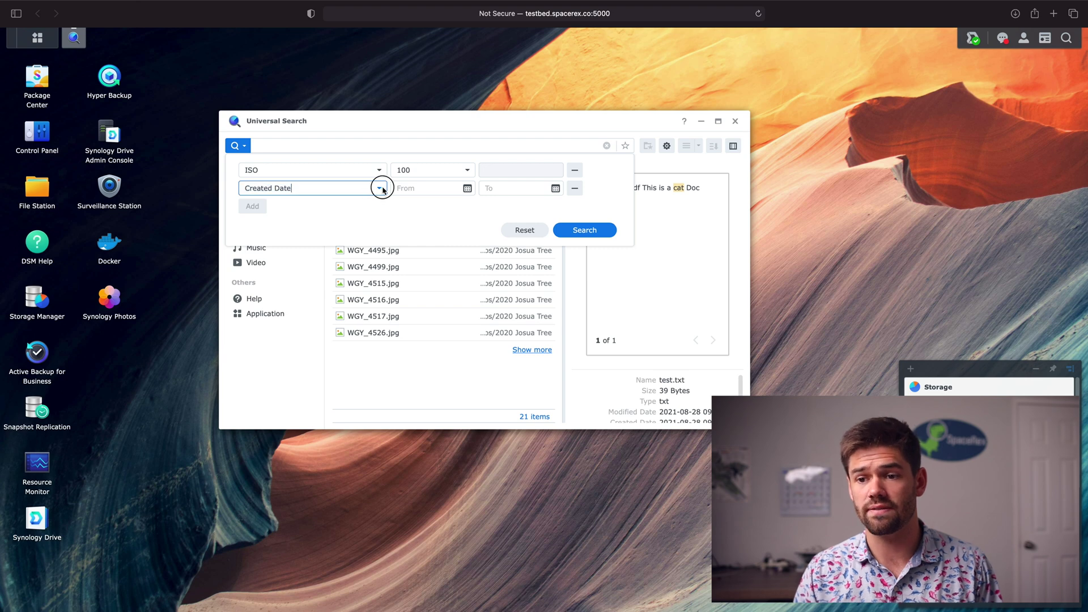
click(379, 188)
scroll(332, 245, down, 5)
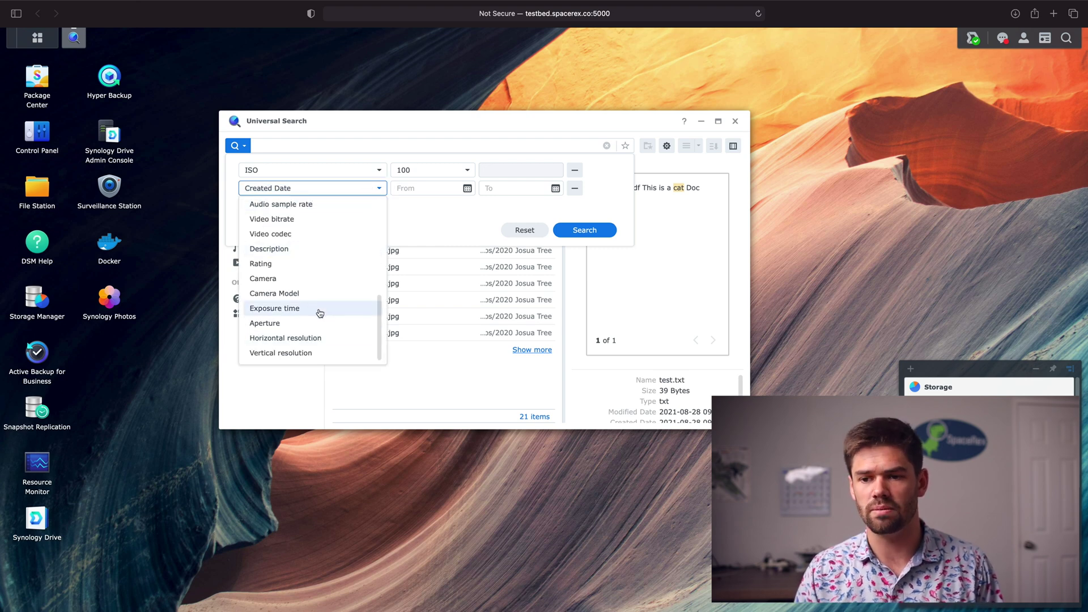
scroll(314, 317, up, 1)
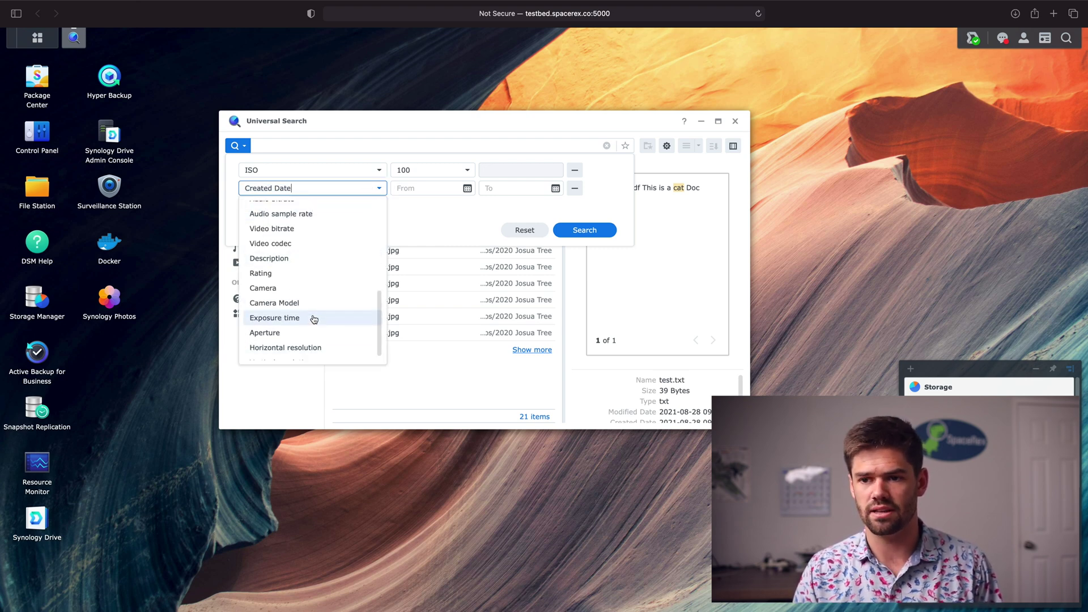
click(407, 210)
click(518, 231)
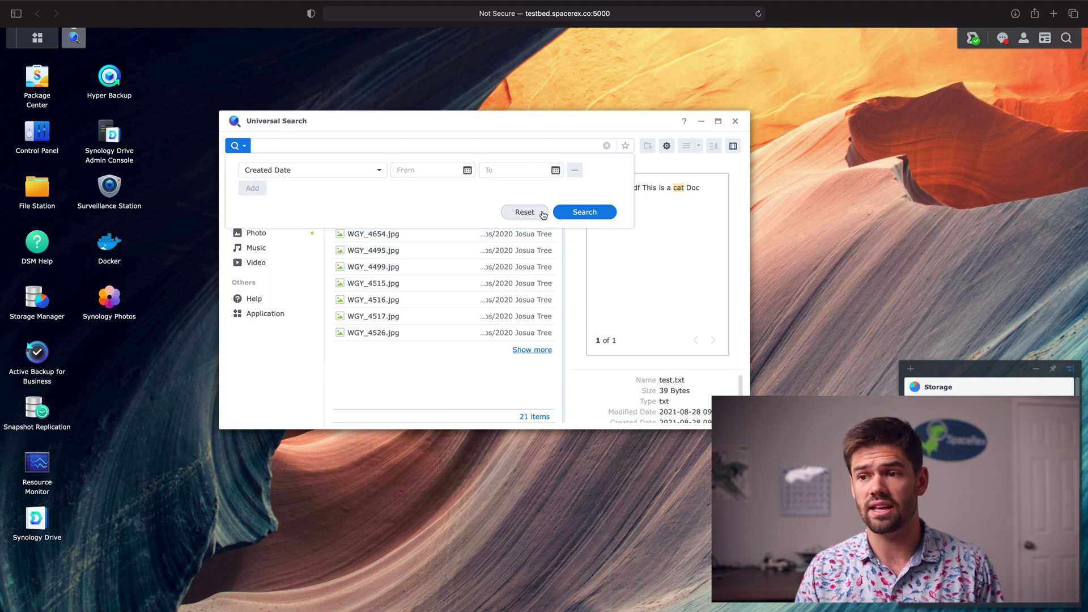
click(619, 139)
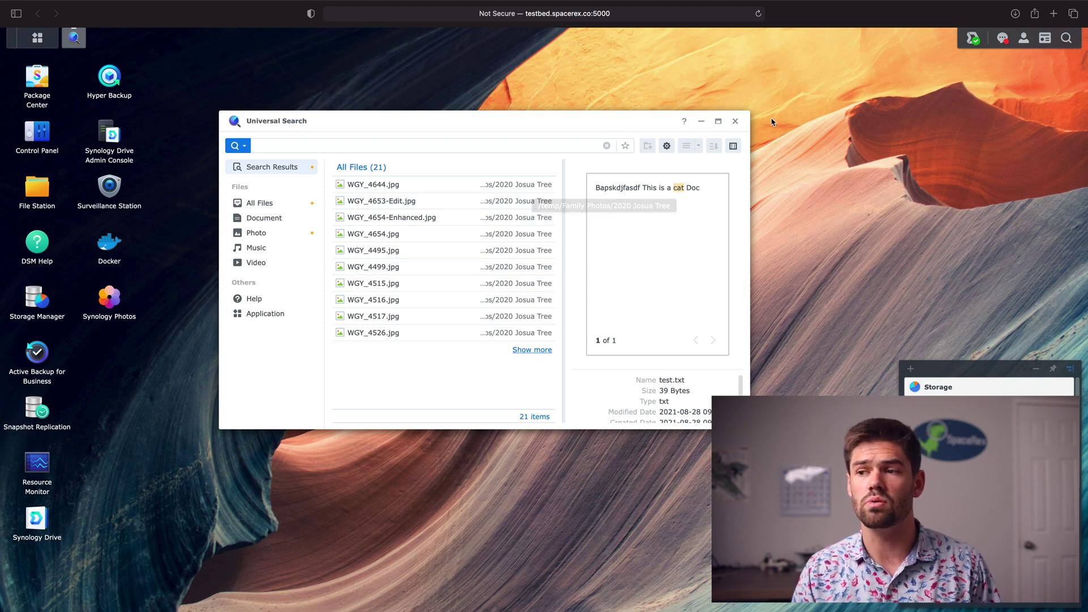
click(736, 122)
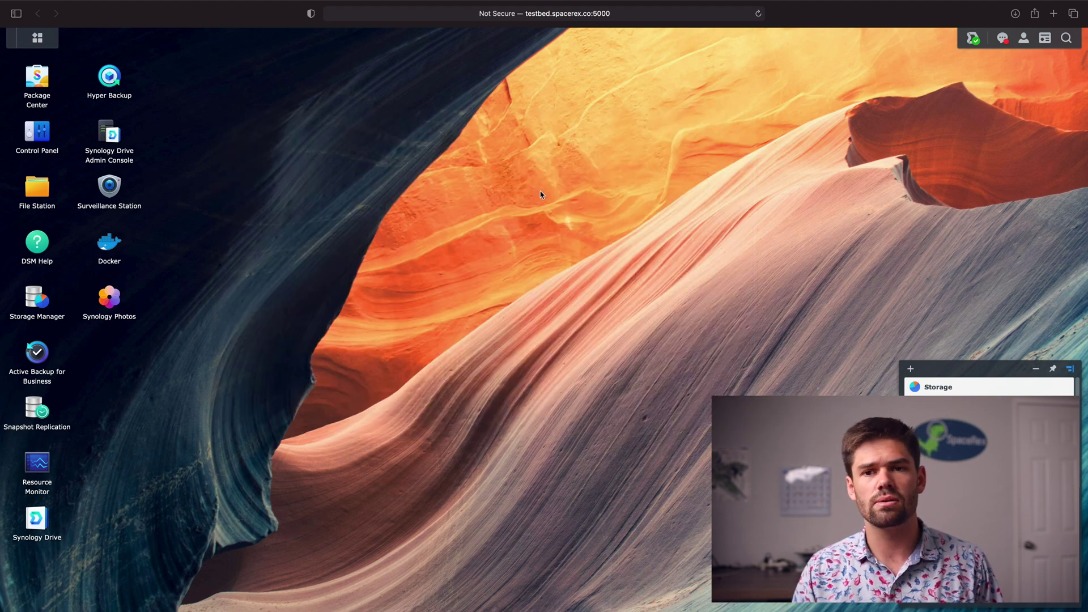
Step: Back in Finder, eject the mounted temp share
key(ctrl+Right)
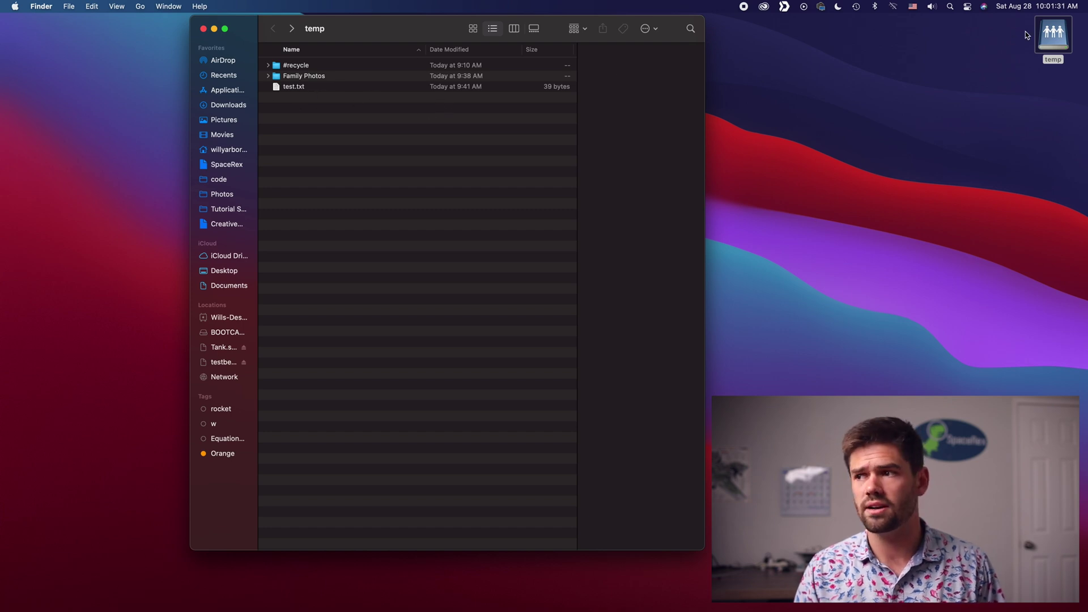
right_click(1051, 37)
click(868, 134)
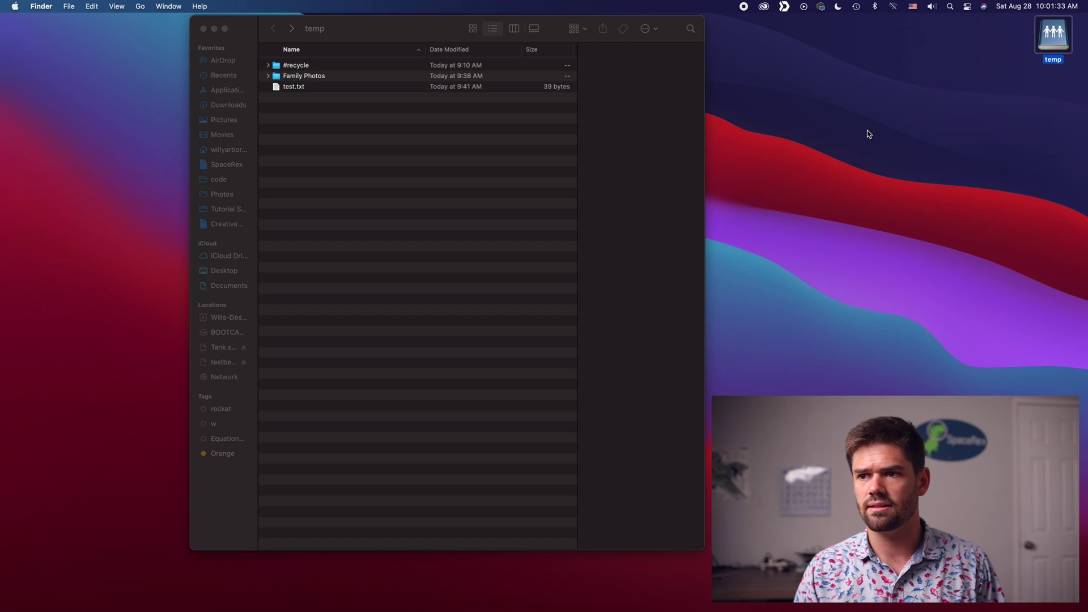
click(869, 134)
Step: Reconnect to testbed.spacerex.co to remount temp and begin a search in its folder
key(super+k)
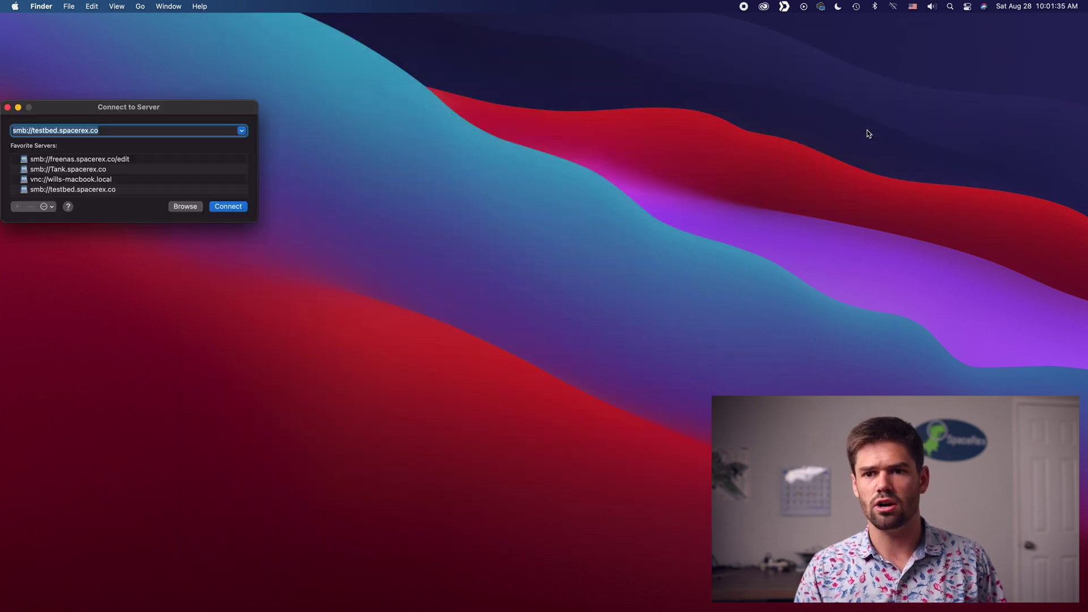
key(Return)
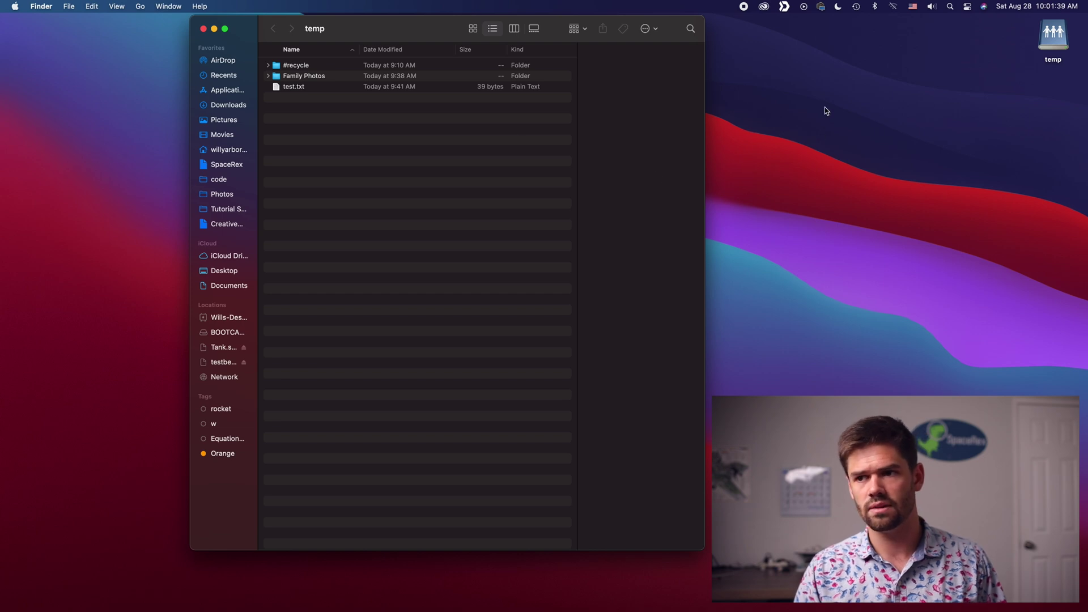
click(690, 28)
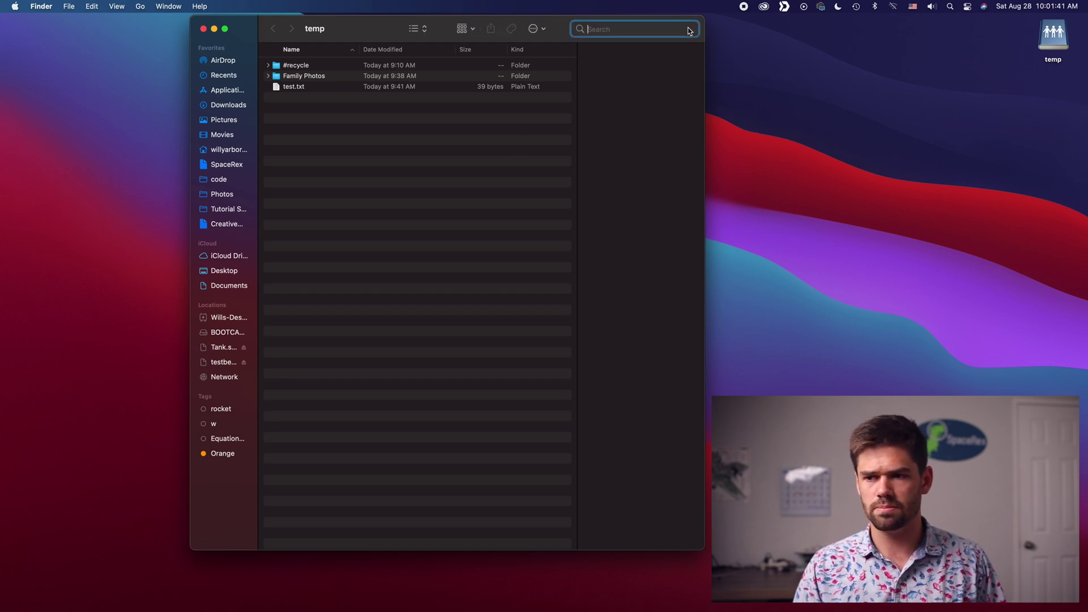
Step: Search the temp share in Finder for 'test', then for 'cat'
text(test)
key(Return)
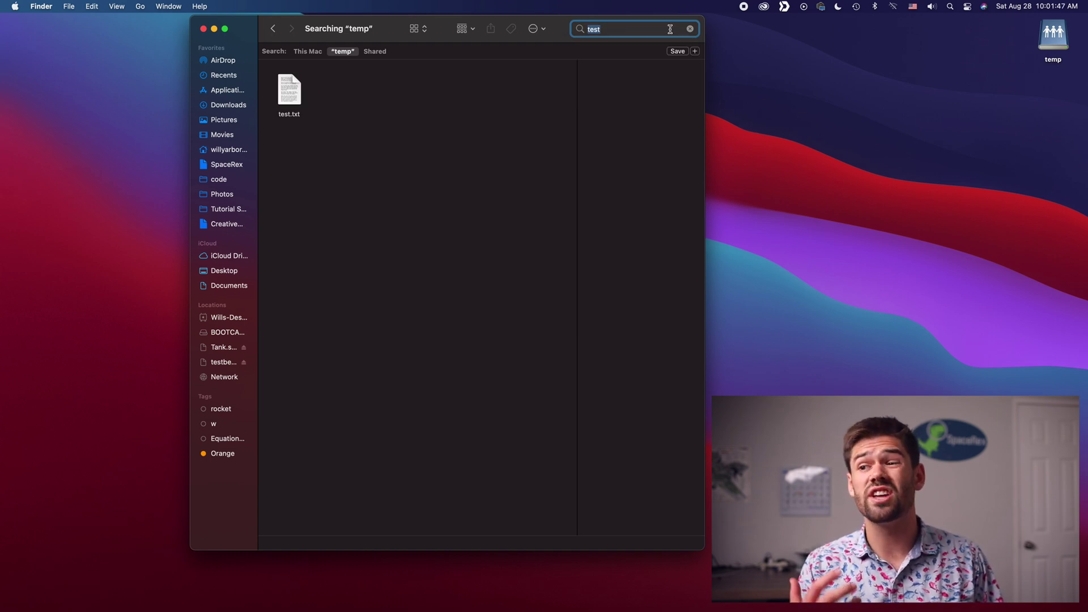
text(cat)
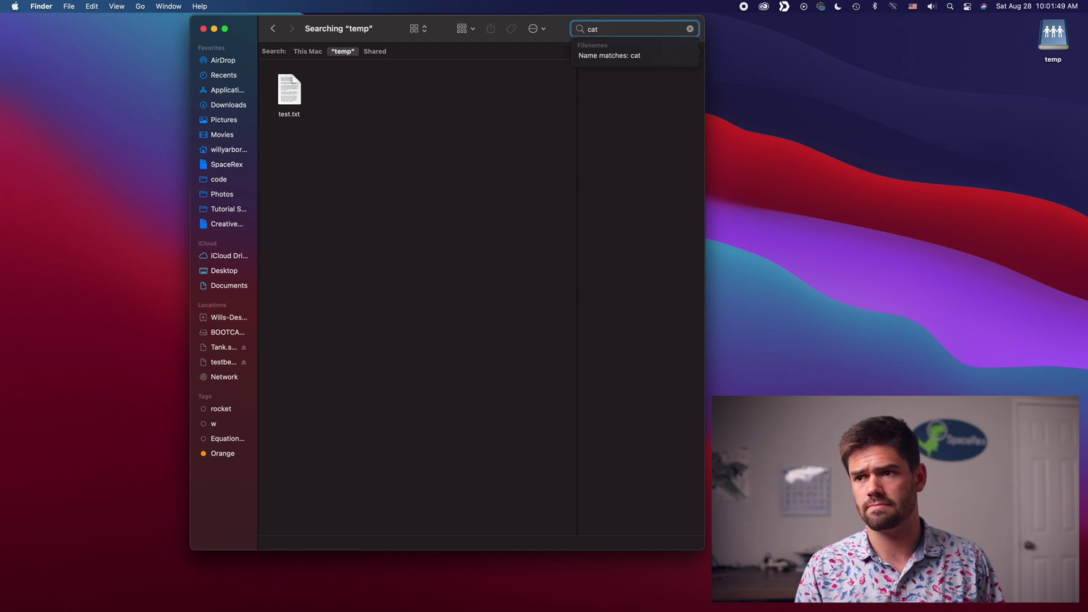
key(Return)
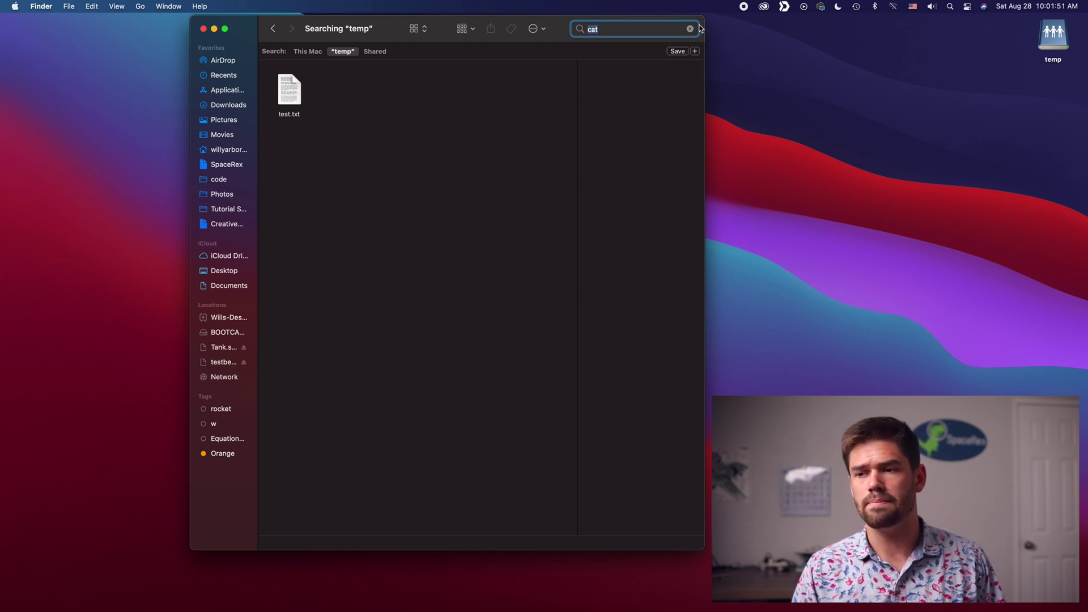
Step: Search for 'dog', then 'cat' again, and Quick Look test.txt showing 'This is a cat'
text(dog)
key(Return)
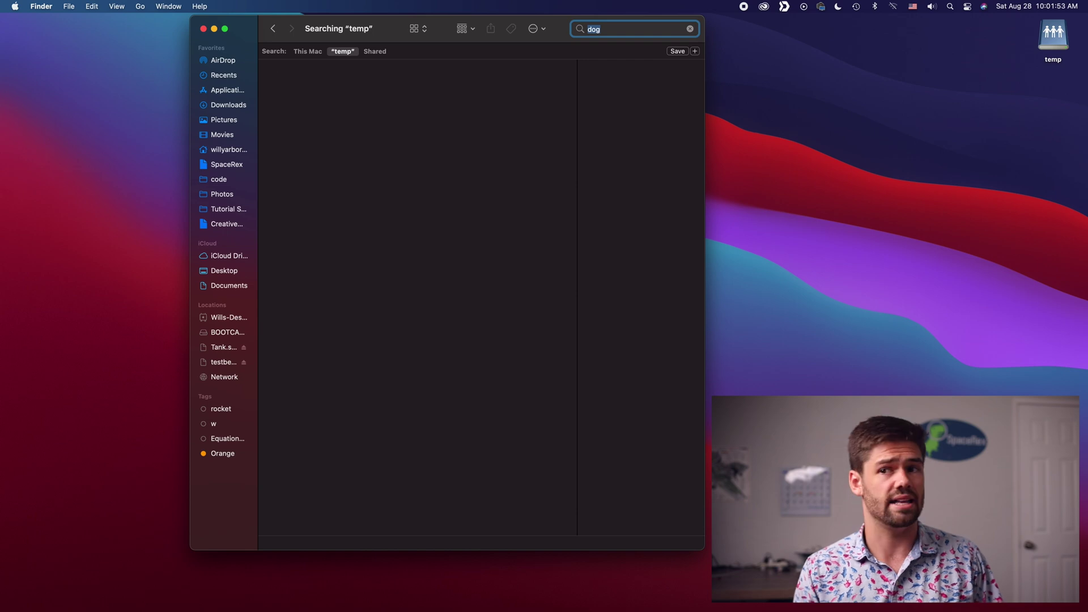
text(cat)
key(Return)
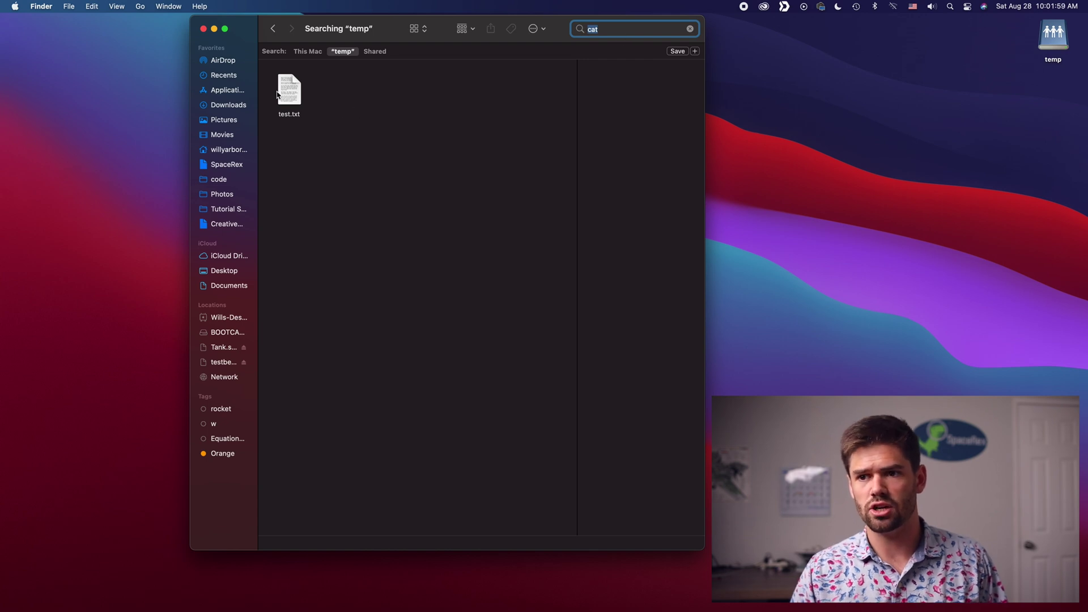
click(277, 95)
key(space)
key(space)
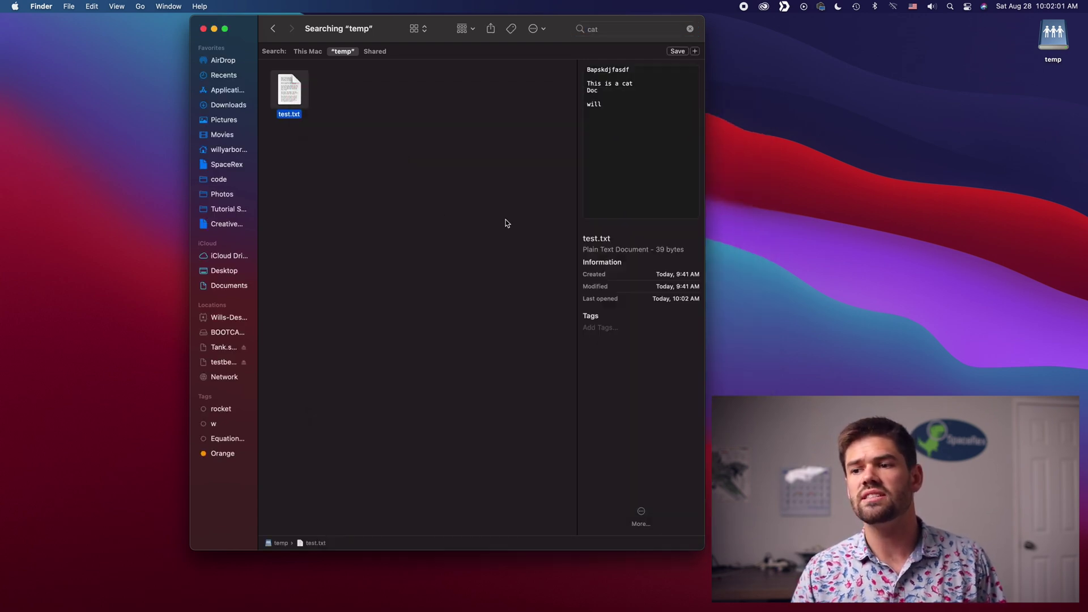